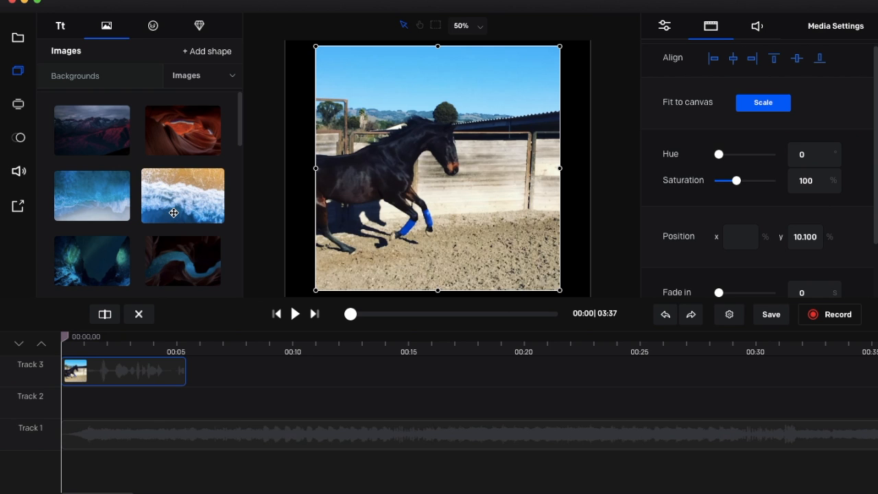
# Add the "IT'S A BOY!" typography preset over the horse video and select its clip on Track 4
pyautogui.click(19, 40)
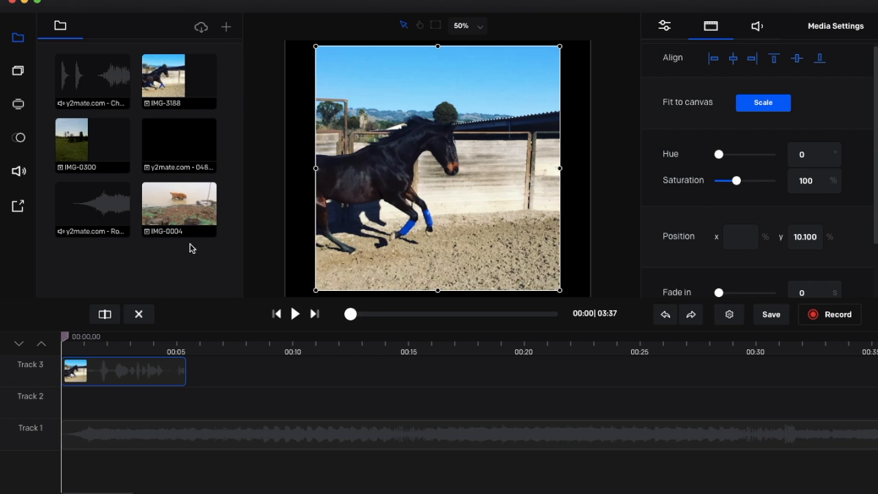
pyautogui.click(19, 75)
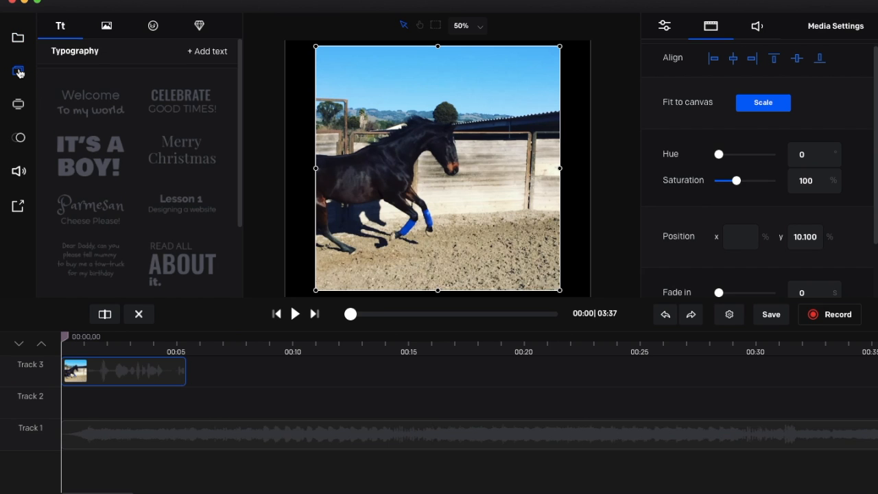
pyautogui.scroll(-1, 114, 138)
pyautogui.scroll(-2, 114, 138)
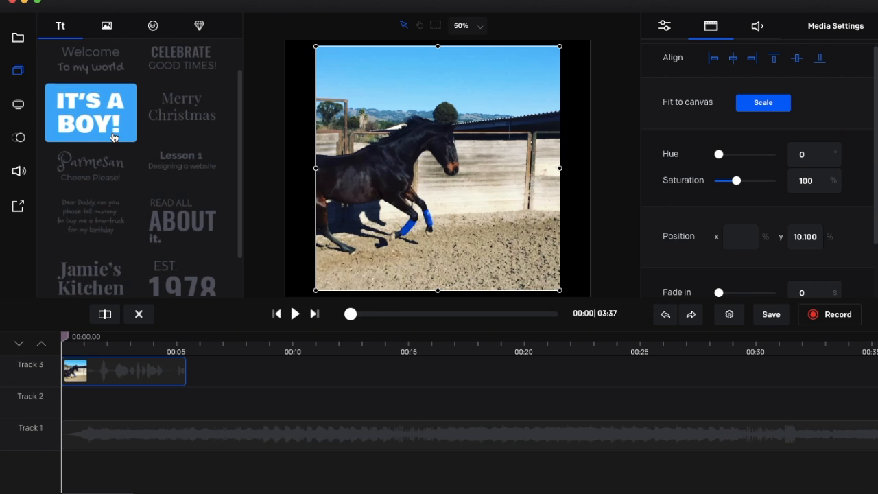
pyautogui.scroll(-1, 111, 134)
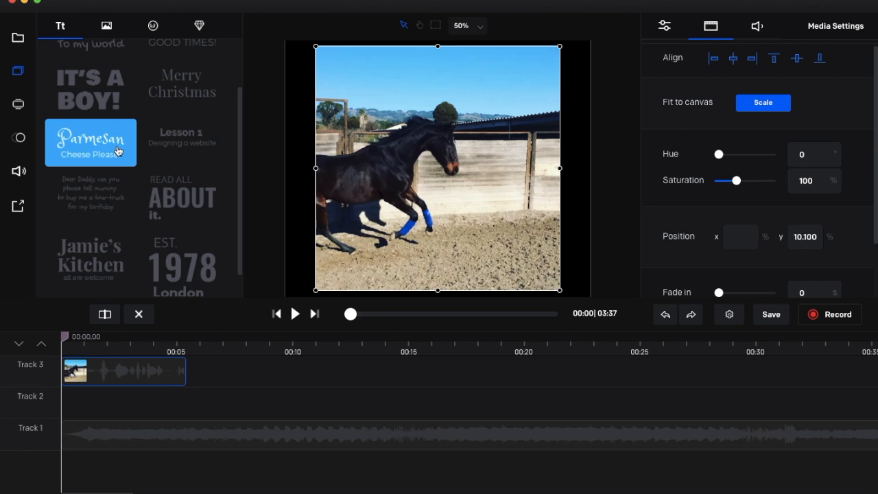
pyautogui.scroll(-2, 117, 151)
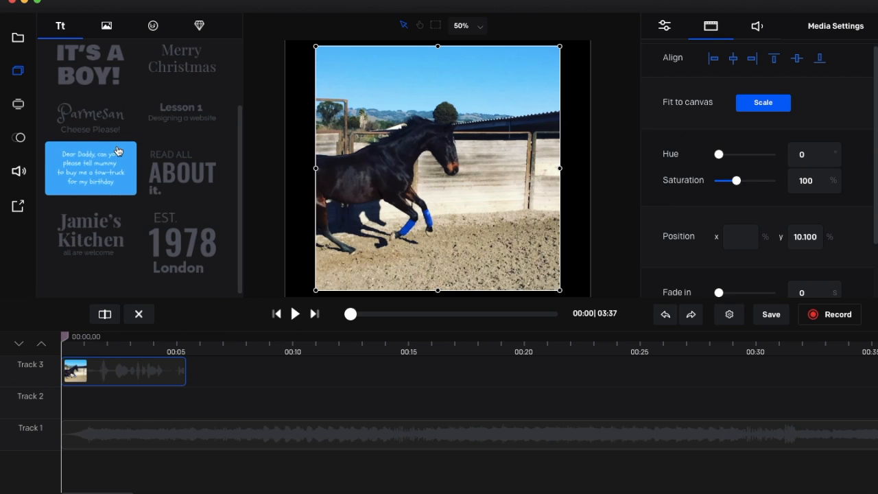
pyautogui.moveTo(86, 72); pyautogui.dragTo(437, 216)
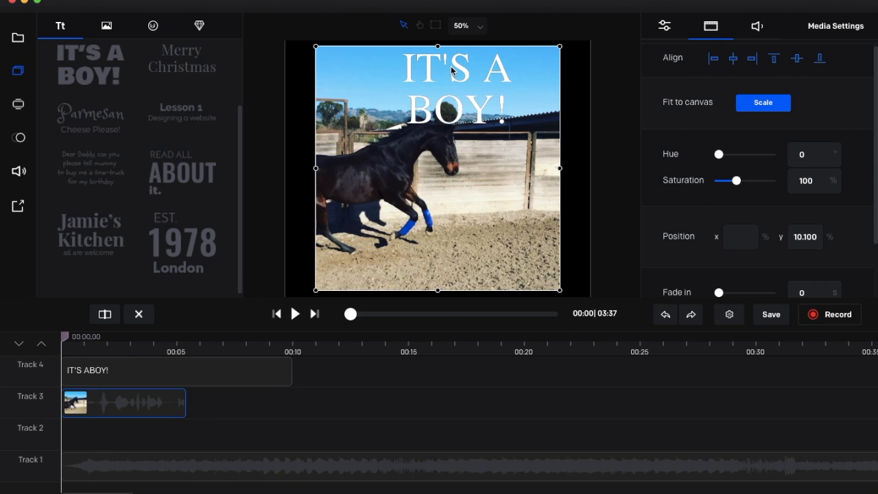
pyautogui.click(413, 82)
pyautogui.click(136, 371)
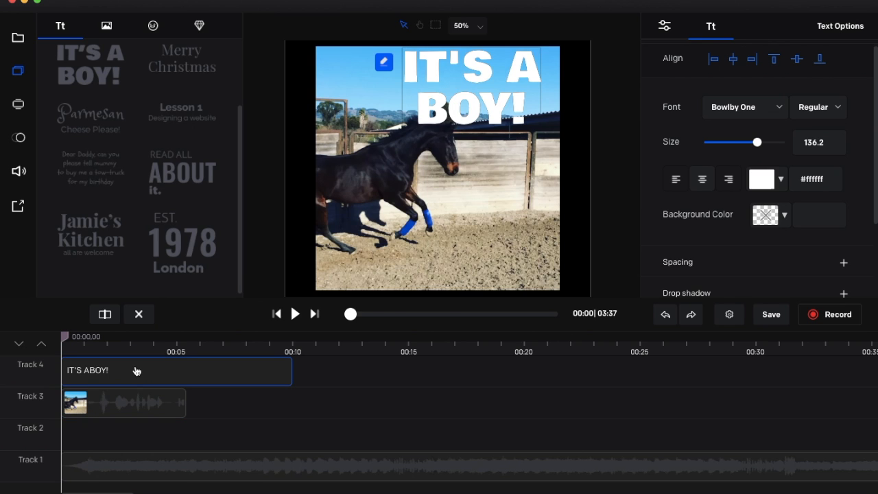
pyautogui.moveTo(131, 376)
pyautogui.mouseDown()
pyautogui.moveTo(204, 376)
pyautogui.moveTo(127, 377)
pyautogui.moveTo(138, 375)
pyautogui.moveTo(127, 377)
pyautogui.moveTo(114, 405)
pyautogui.moveTo(161, 398)
pyautogui.moveTo(142, 378)
pyautogui.mouseUp()
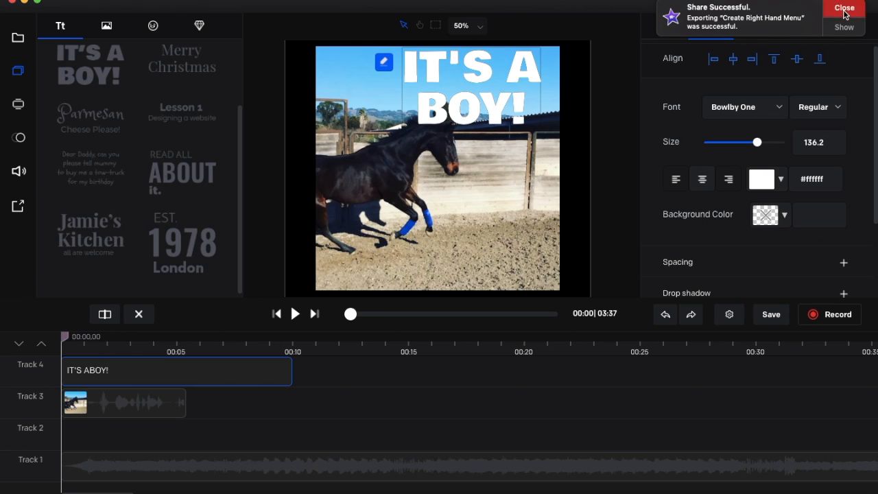
# Edit the "IT'S A BOY!" title on the canvas, retyping its first letter "I", and apply the text
pyautogui.click(844, 8)
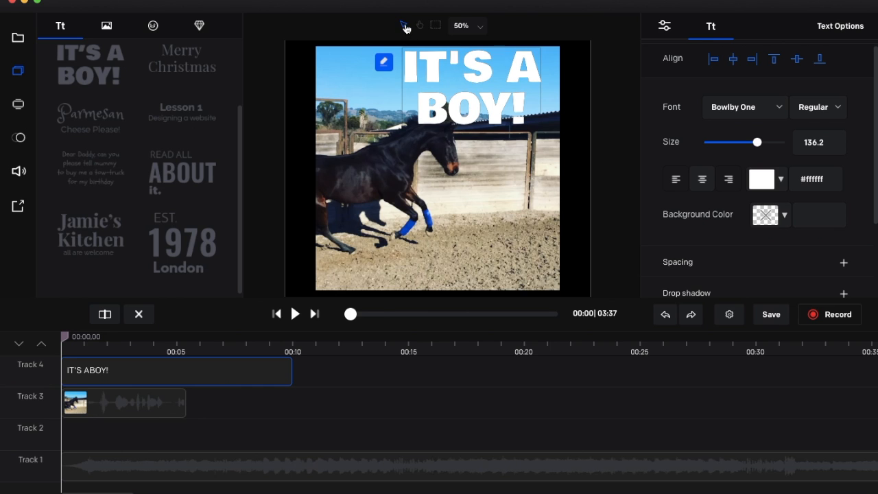
pyautogui.click(383, 62)
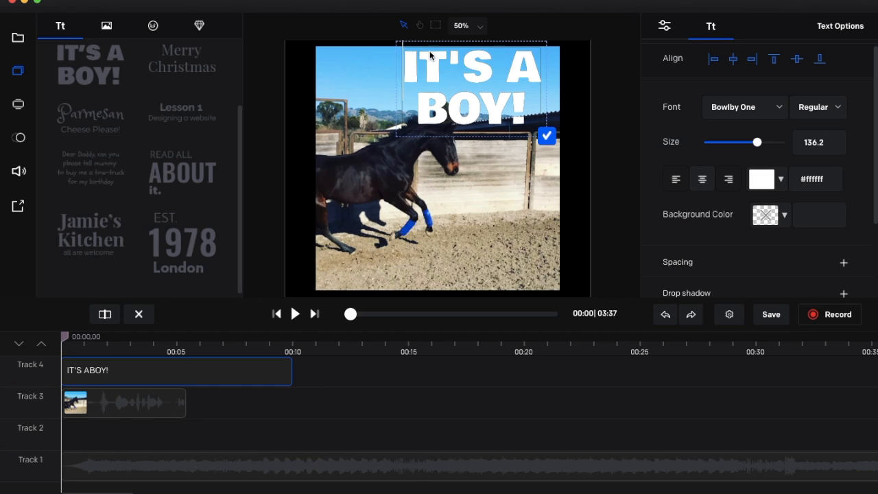
pyautogui.press('Right')
pyautogui.press('BackSpace')
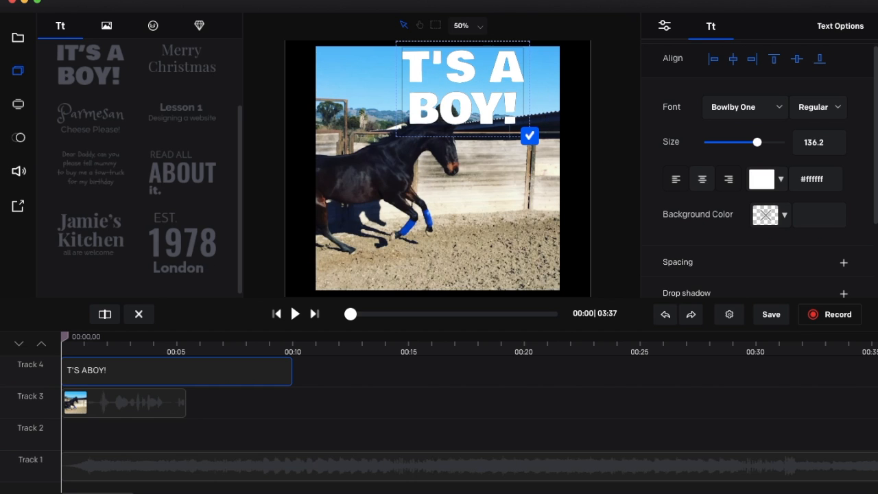
pyautogui.write('I')
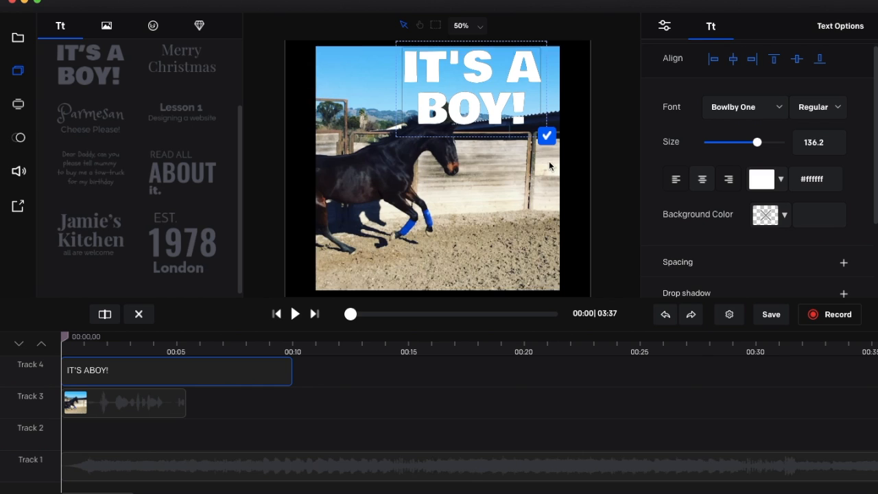
pyautogui.click(546, 137)
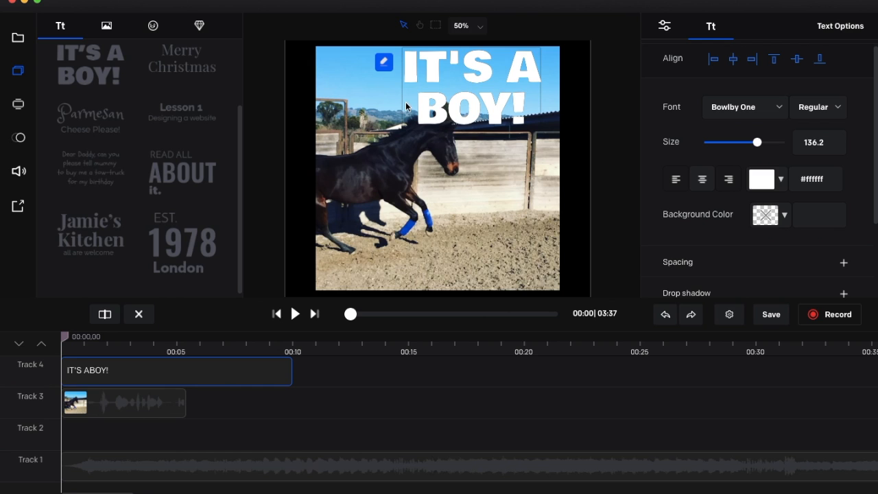
pyautogui.click(385, 64)
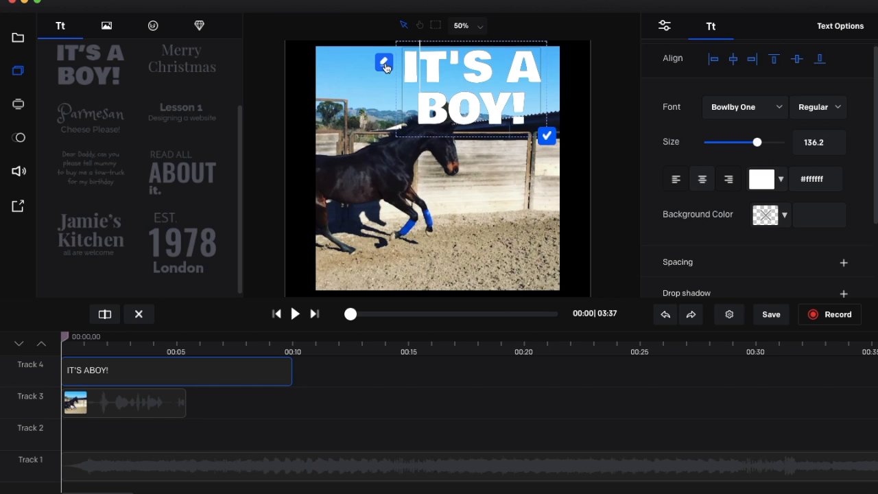
pyautogui.click(546, 135)
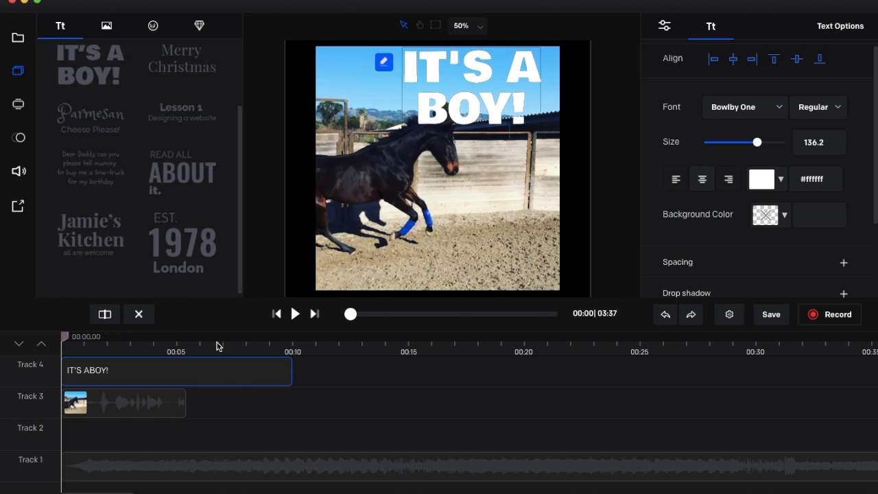
# Delete the "IT'S A BOY!" title clip from Track 4
pyautogui.scroll(3, 96, 185)
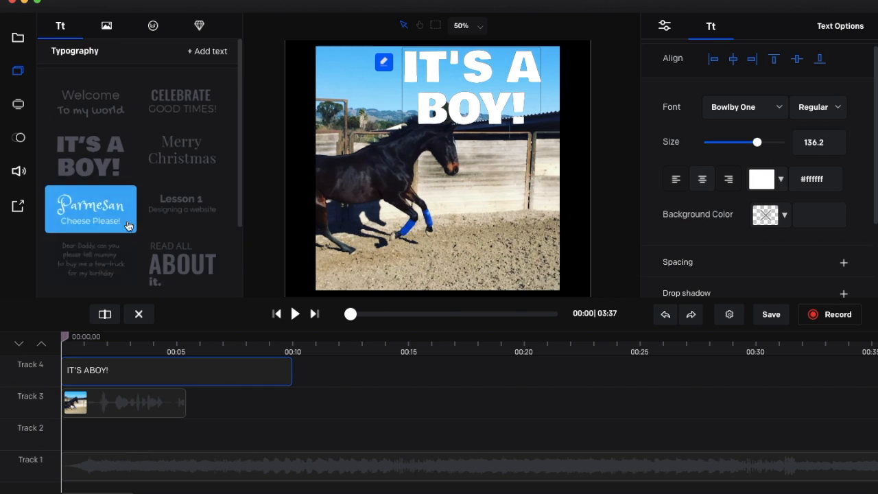
pyautogui.press('BackSpace')
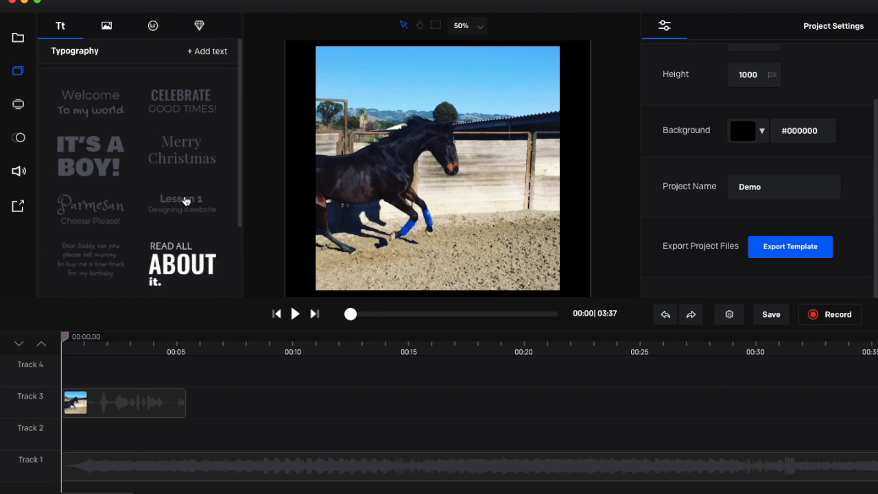
# Look through the stock background images and the icon collection
pyautogui.click(107, 29)
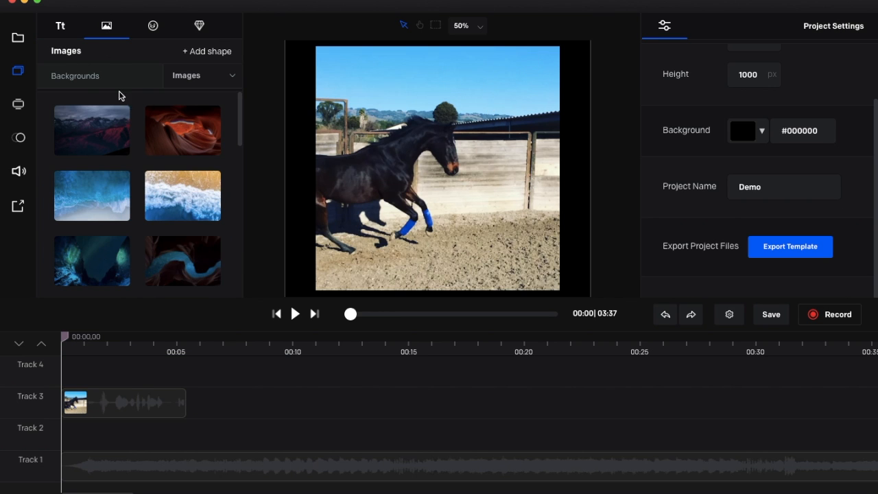
pyautogui.scroll(-1, 164, 182)
pyautogui.scroll(-8, 163, 183)
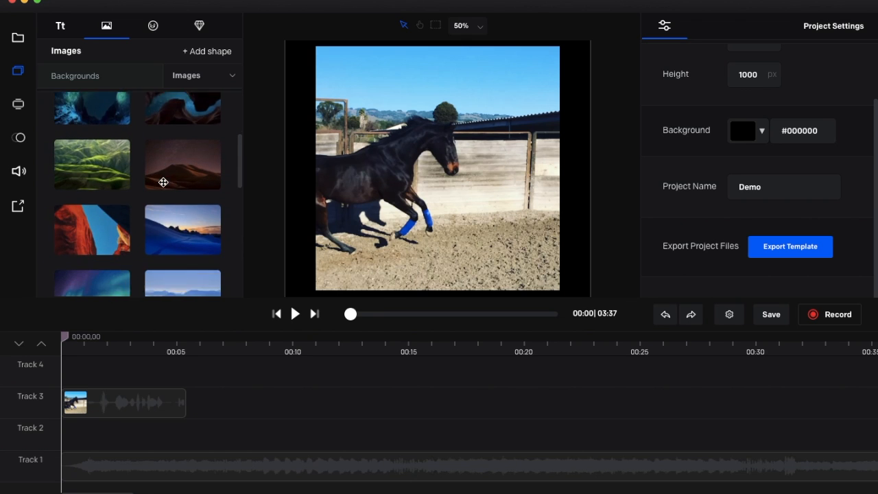
pyautogui.scroll(-5, 163, 182)
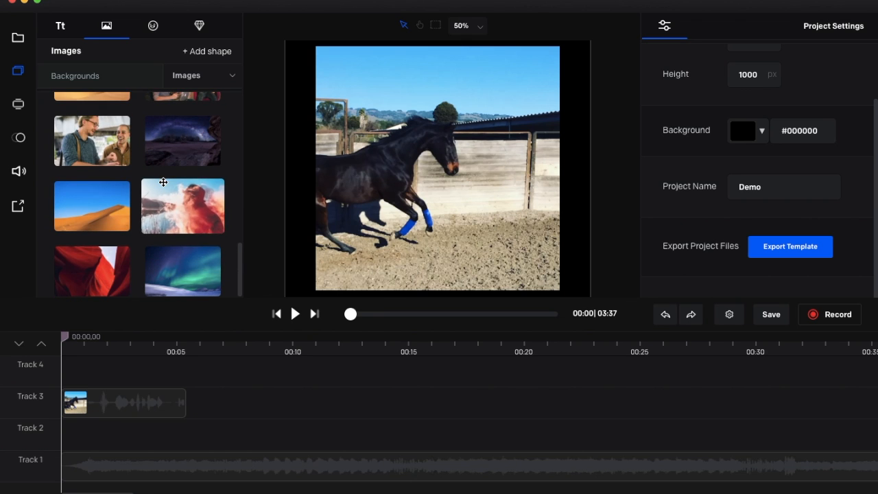
pyautogui.scroll(-5, 163, 182)
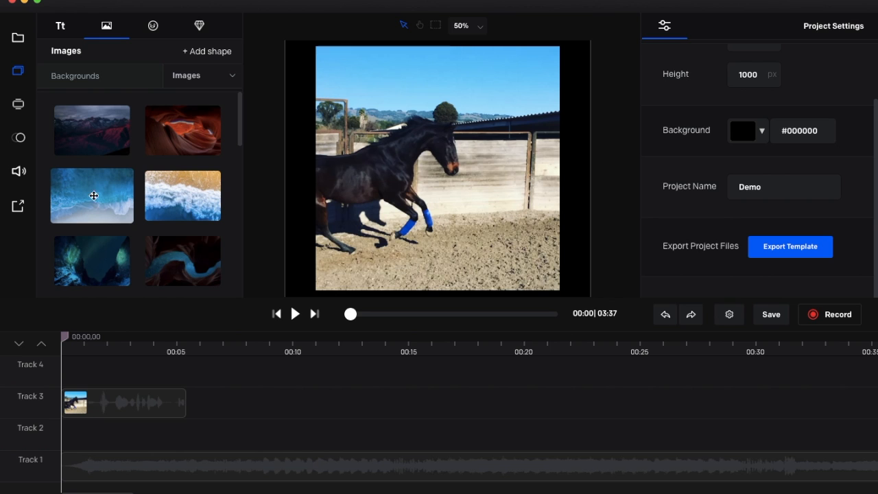
pyautogui.scroll(-1, 157, 142)
pyautogui.click(203, 85)
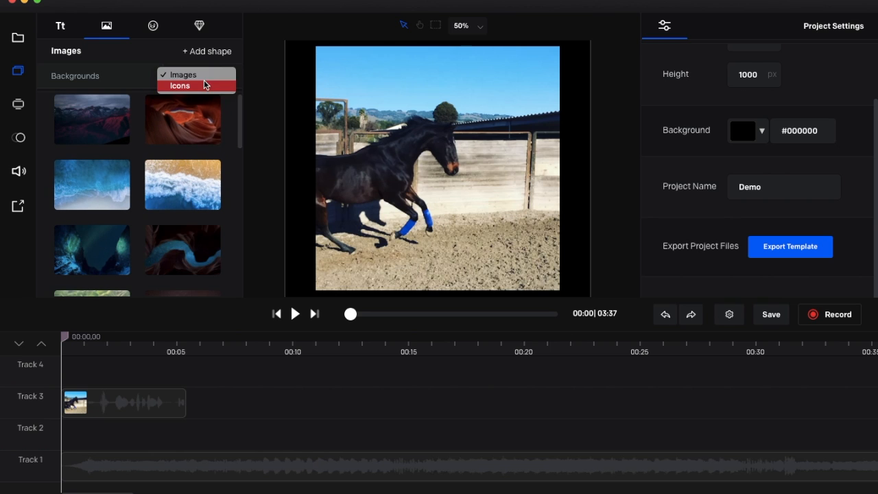
pyautogui.click(200, 91)
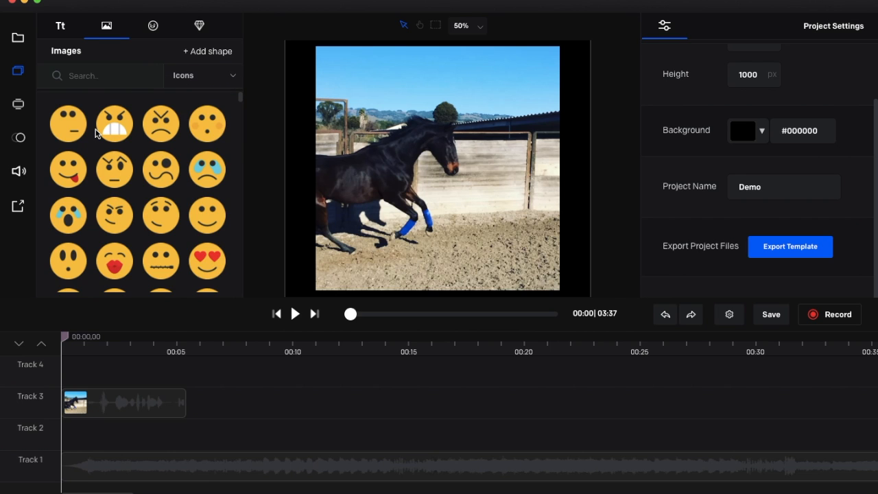
pyautogui.click(196, 85)
pyautogui.click(196, 74)
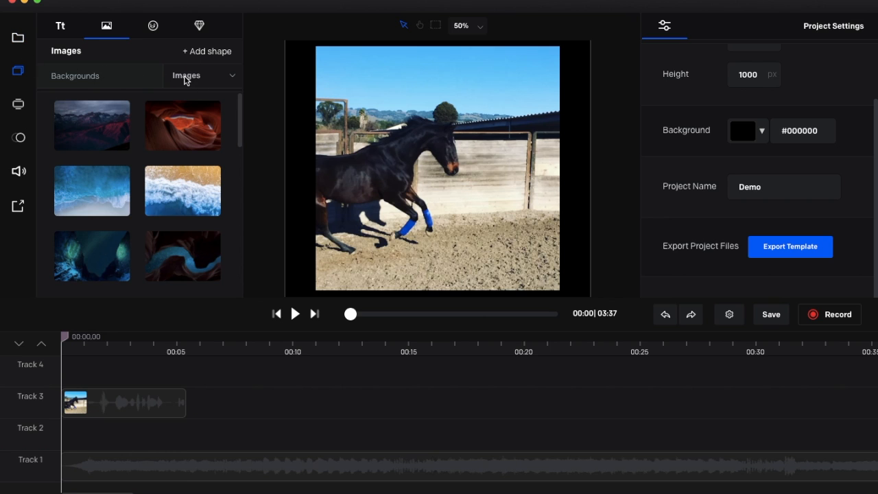
pyautogui.scroll(-1, 146, 168)
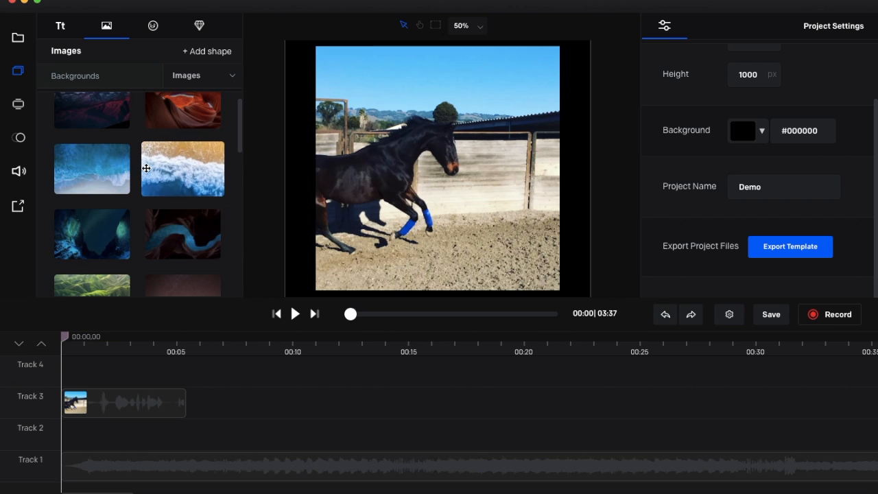
# Add the angry face with bared teeth from the Icons collection and place it at about x 64.4 %, y 59.8 % on the video
pyautogui.click(192, 77)
pyautogui.click(197, 88)
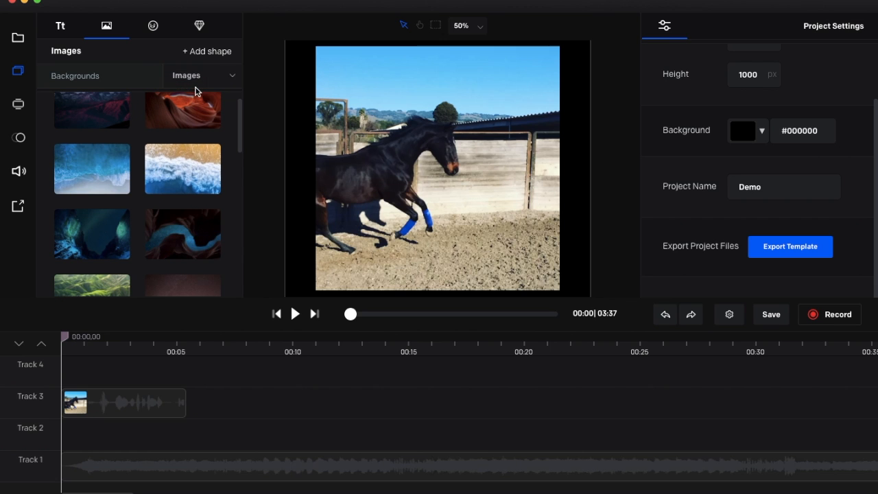
pyautogui.scroll(1, 180, 214)
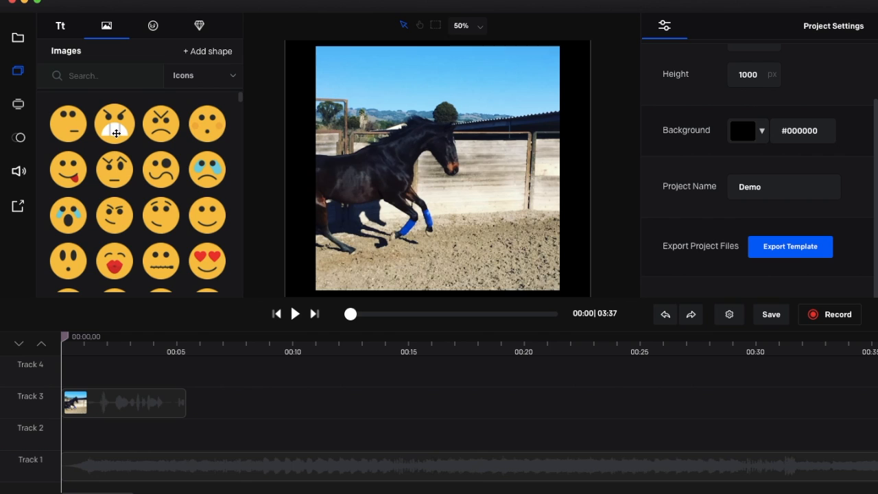
pyautogui.moveTo(116, 133); pyautogui.dragTo(500, 206)
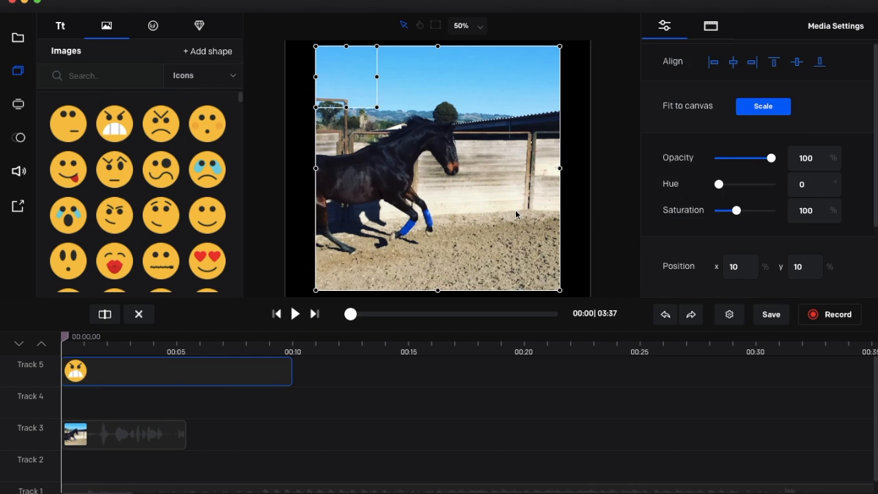
pyautogui.moveTo(359, 85); pyautogui.dragTo(521, 237)
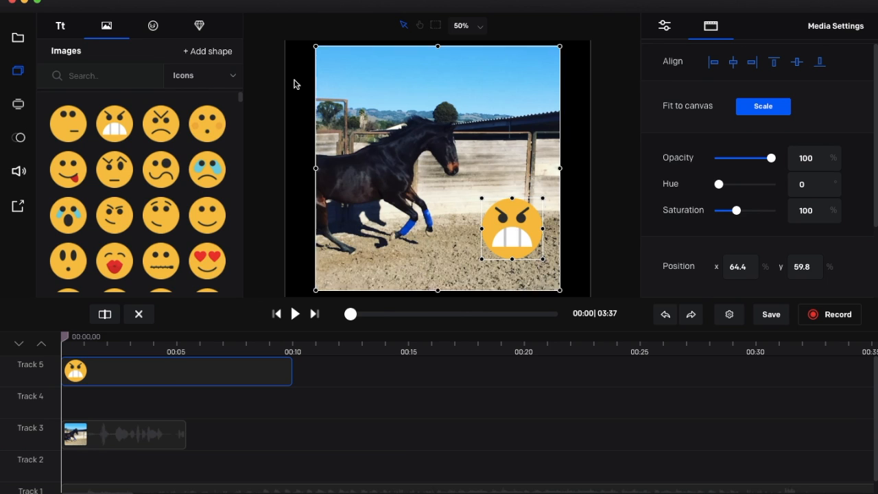
# Add the animated kissing-face emoji with open eyes and place it at about x 25.8 %, y 62.2 % on the video
pyautogui.click(154, 27)
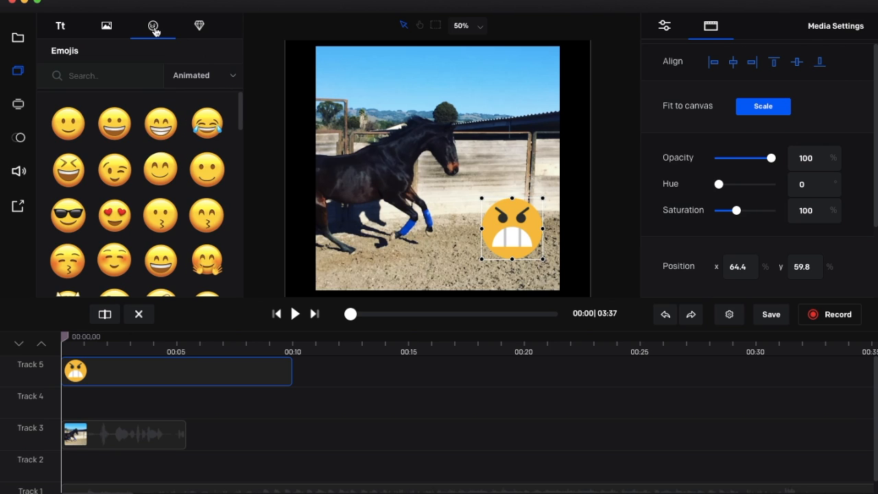
pyautogui.moveTo(167, 221); pyautogui.dragTo(399, 248)
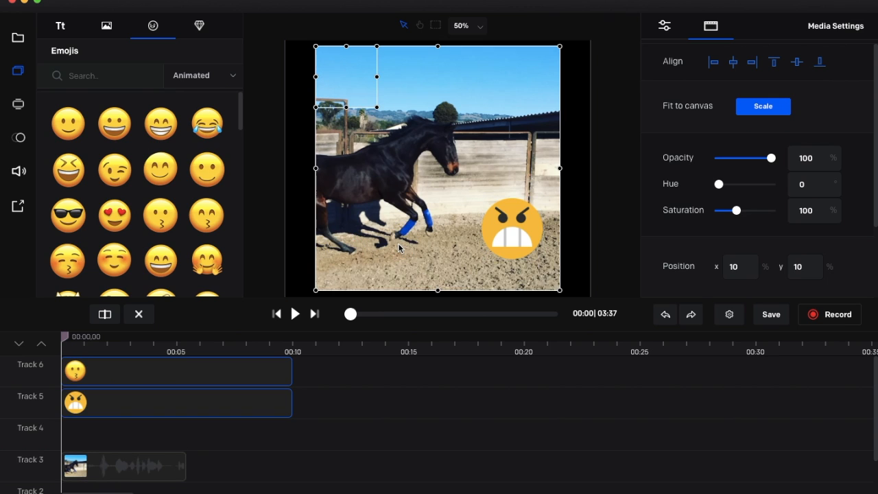
pyautogui.moveTo(349, 81); pyautogui.dragTo(394, 236)
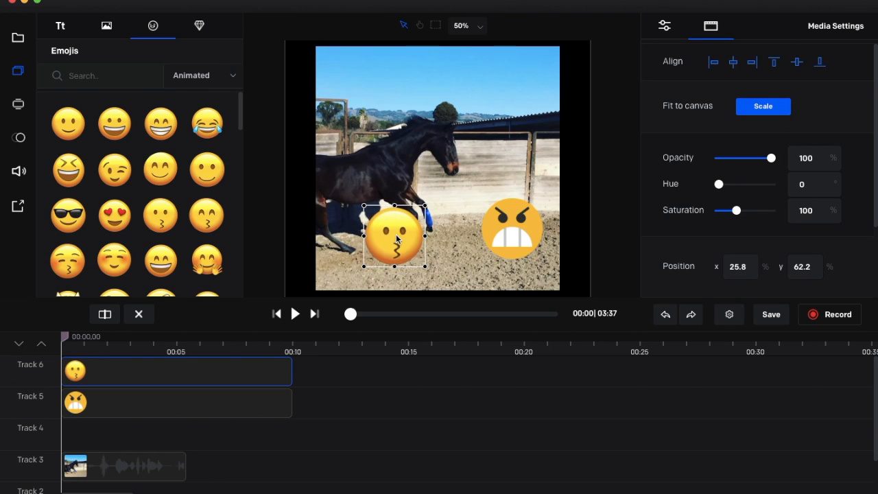
# Switch the emoji library from Animated to Static to view the static emojis
pyautogui.click(203, 76)
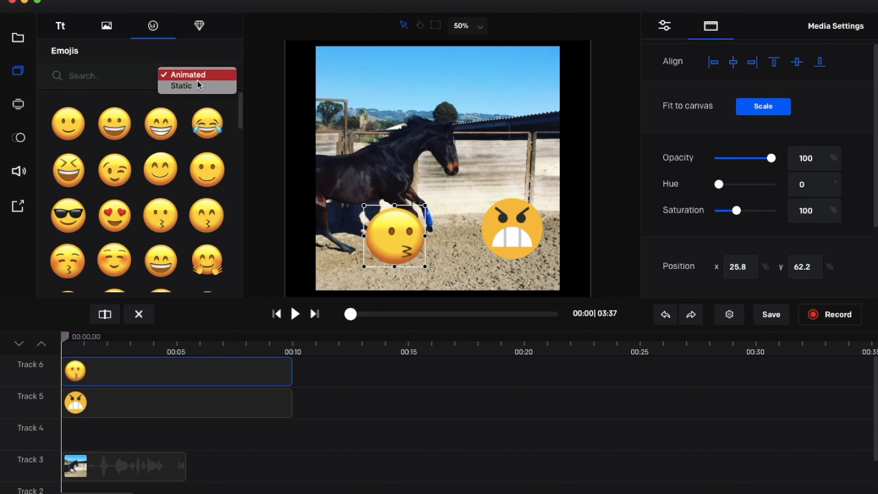
pyautogui.click(193, 87)
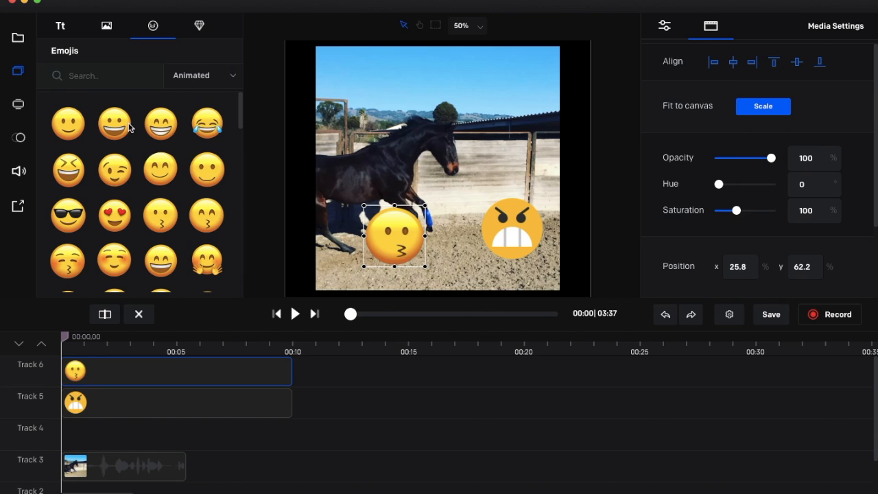
pyautogui.click(195, 75)
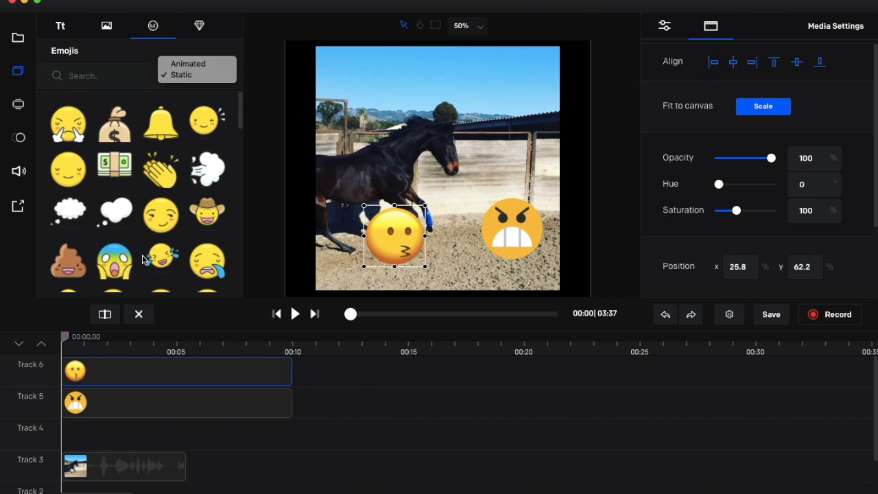
# Look through the whole static emoji library and return to its beginning
pyautogui.click(151, 65)
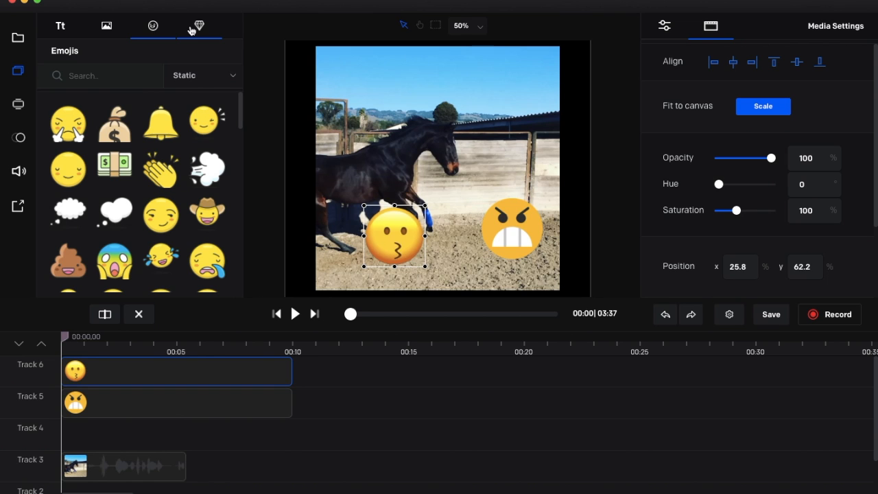
pyautogui.scroll(-5, 186, 195)
pyautogui.scroll(-10, 182, 197)
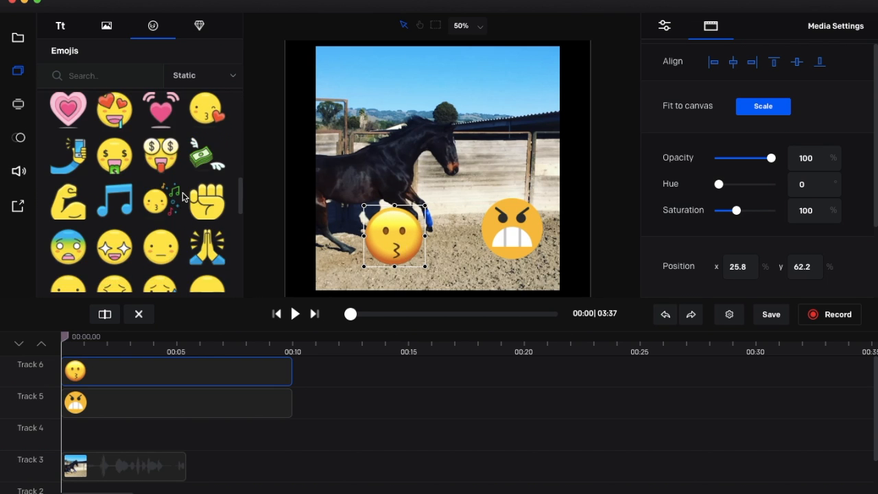
pyautogui.scroll(-5, 183, 197)
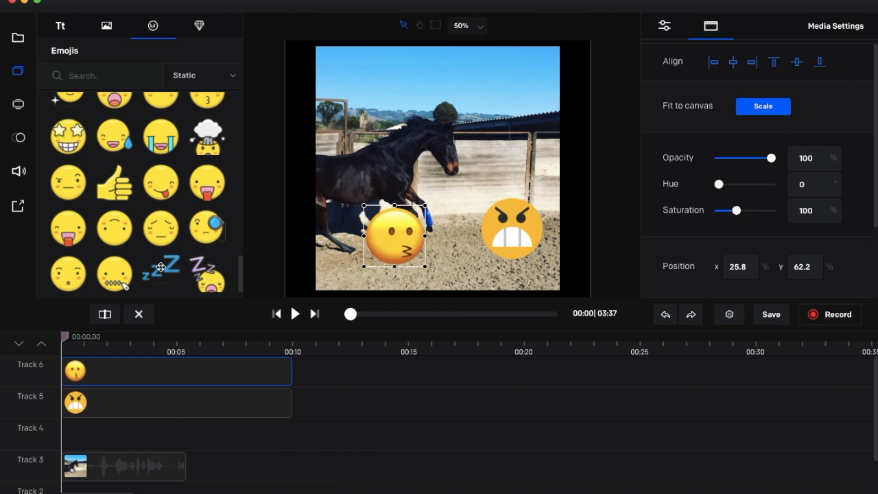
pyautogui.scroll(10, 160, 268)
pyautogui.scroll(5, 160, 267)
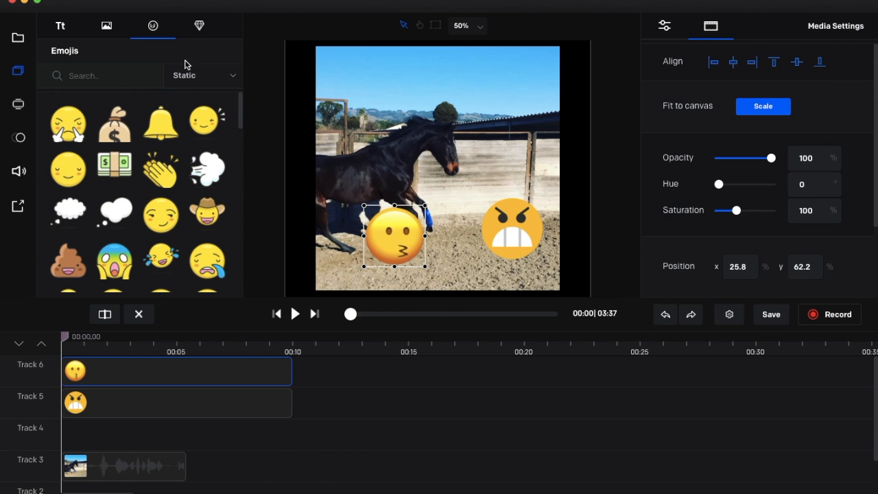
# Look through the Animated Icons collection from beginning to end
pyautogui.click(200, 26)
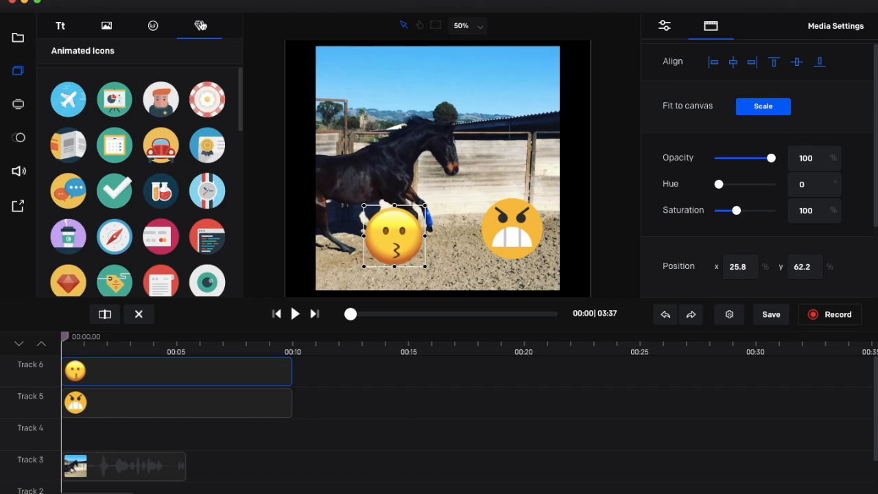
pyautogui.scroll(-2, 164, 174)
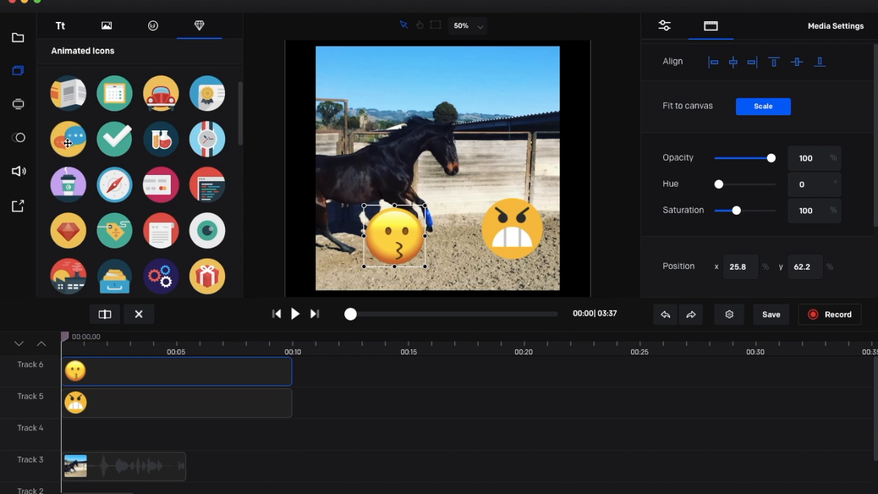
pyautogui.scroll(-3, 115, 154)
pyautogui.scroll(-8, 115, 154)
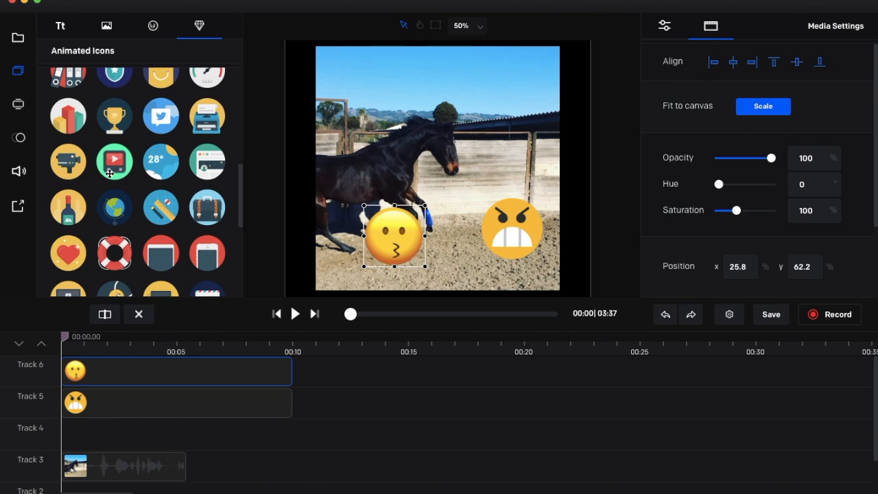
pyautogui.scroll(-1, 115, 166)
pyautogui.scroll(-6, 115, 165)
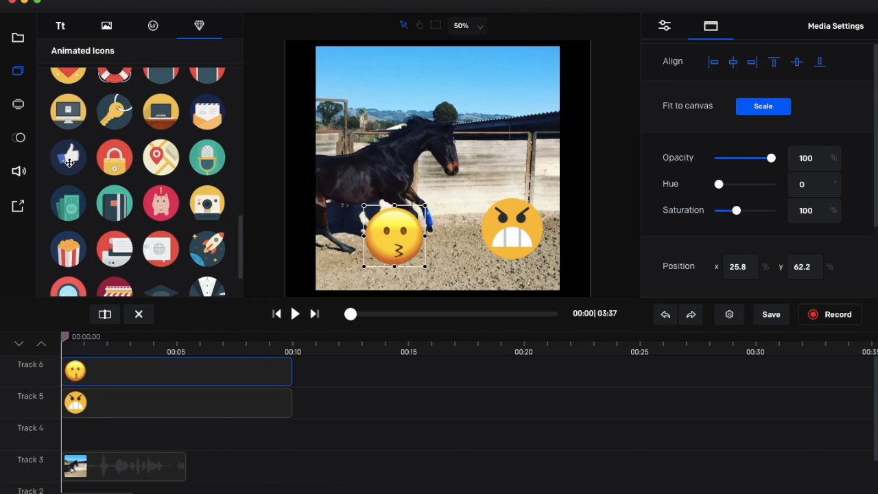
pyautogui.scroll(-3, 99, 200)
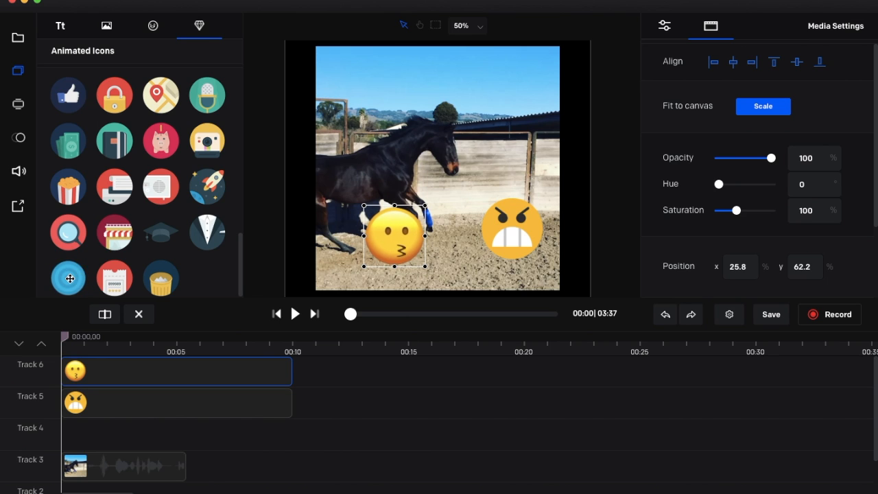
pyautogui.scroll(-5, 118, 250)
pyautogui.scroll(5, 172, 177)
# Delete the kissing-face emoji from Track 6 and the angry-face icon from Track 5
pyautogui.click(436, 233)
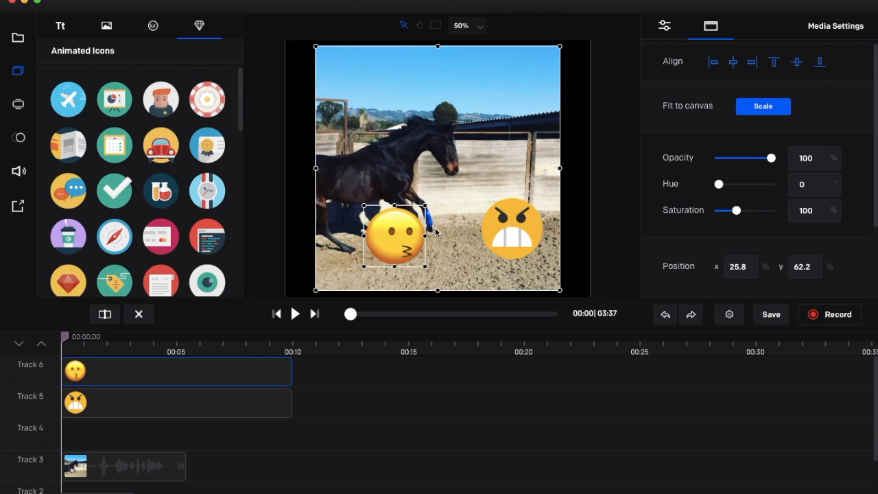
pyautogui.press('Delete')
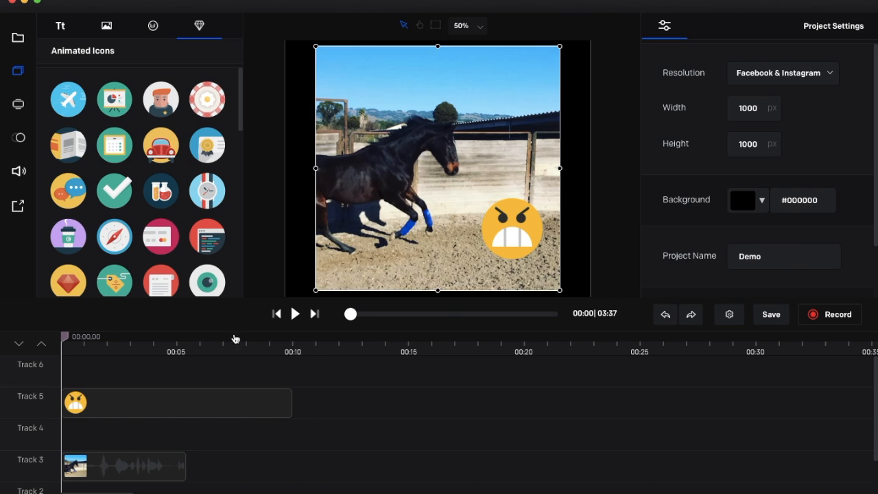
pyautogui.click(182, 405)
pyautogui.press('Delete')
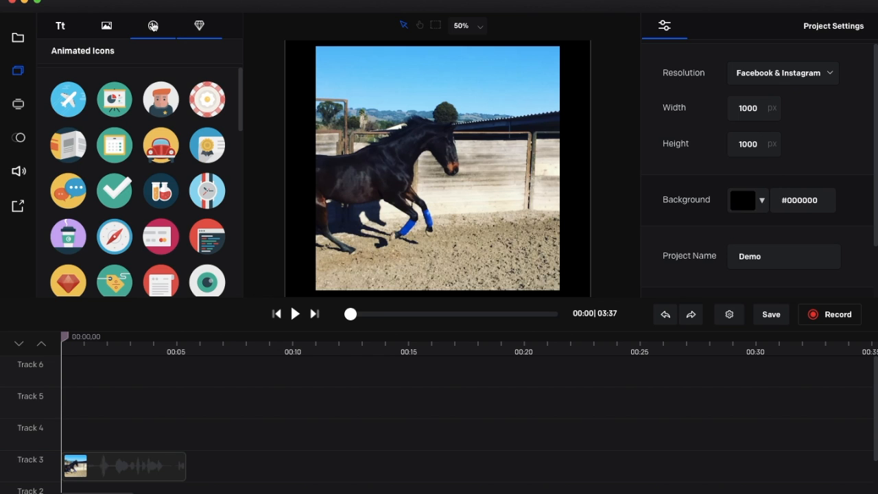
# Look through the Typography text styles and the collection of video presets
pyautogui.click(60, 26)
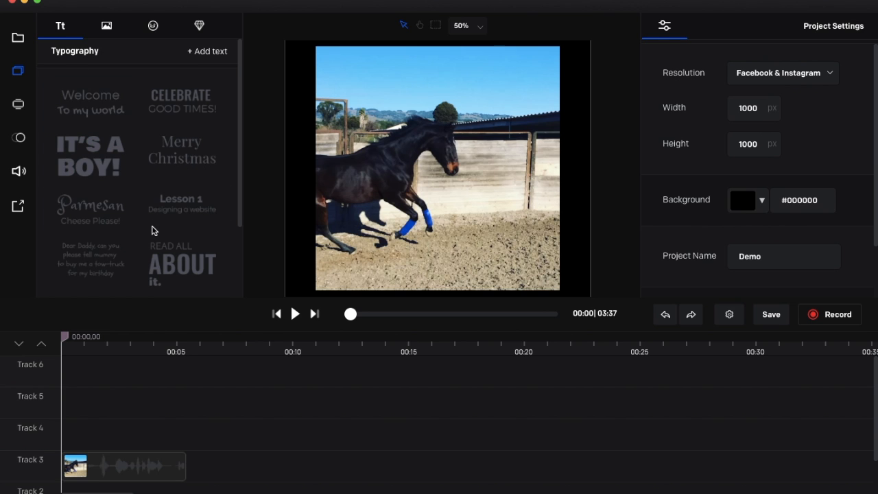
pyautogui.scroll(-3, 182, 202)
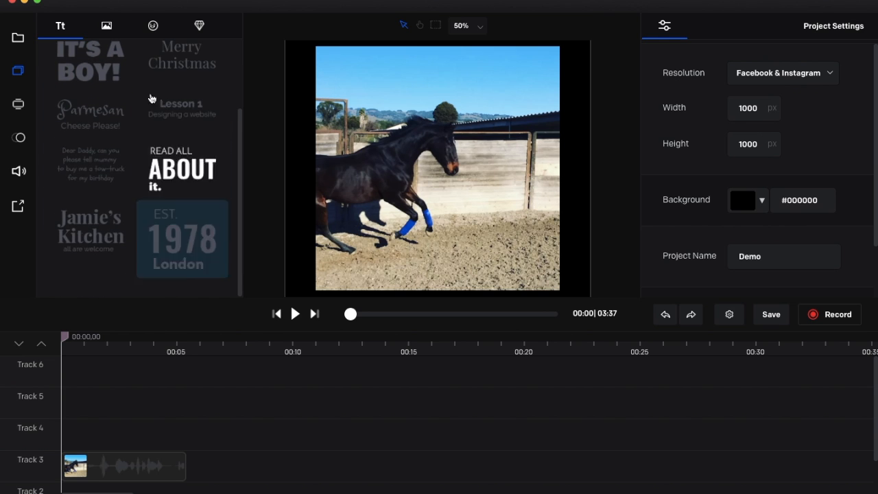
pyautogui.click(18, 105)
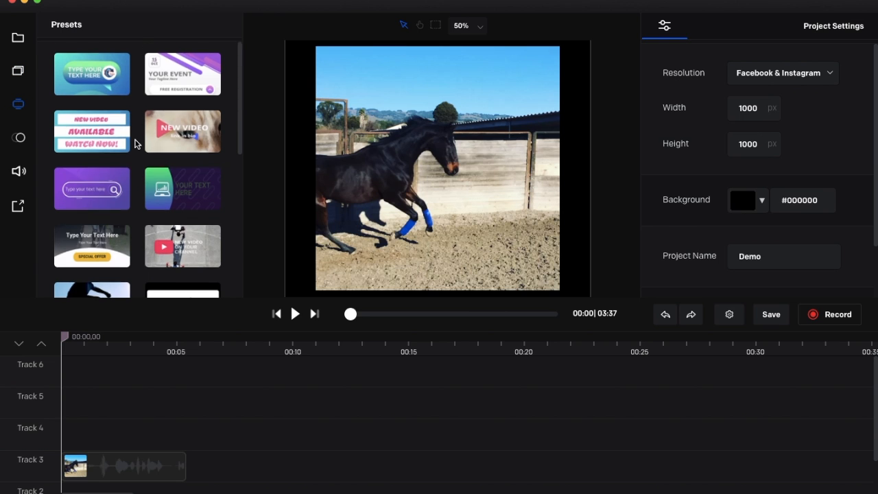
pyautogui.scroll(-1, 149, 194)
pyautogui.scroll(-10, 149, 194)
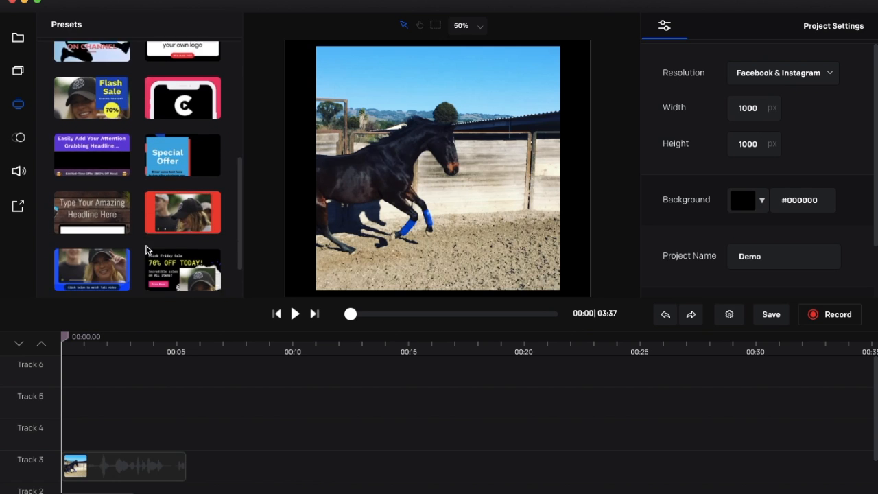
pyautogui.scroll(10, 146, 249)
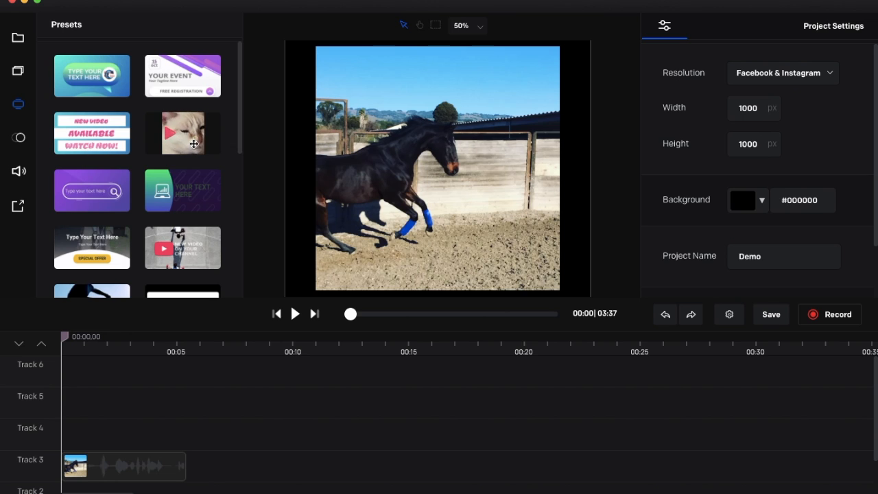
pyautogui.scroll(-5, 137, 185)
pyautogui.scroll(-3, 137, 185)
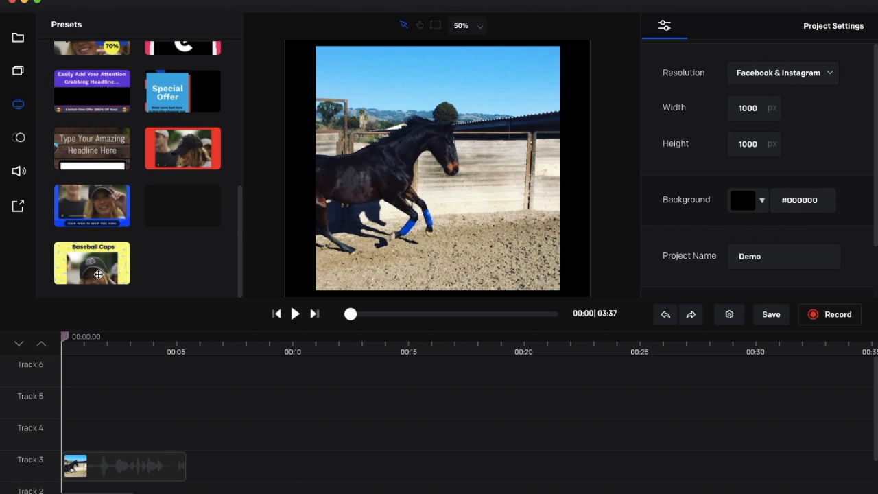
# Add the first transition, with the green brush-stroke edges, at the start of Track 6 and inspect its volume control
pyautogui.click(23, 141)
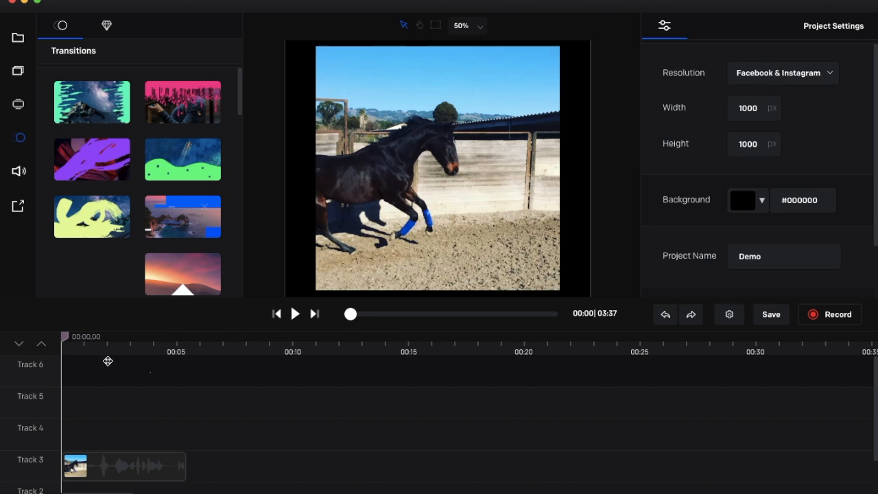
pyautogui.moveTo(94, 372); pyautogui.dragTo(93, 373)
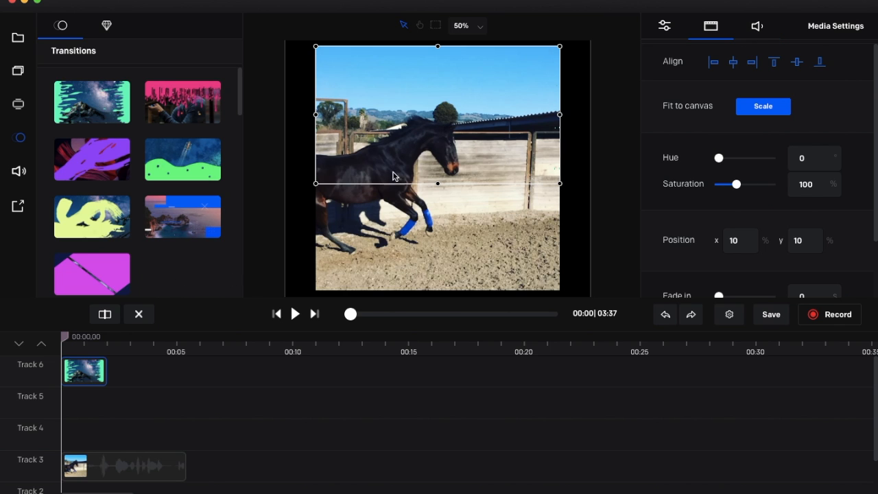
pyautogui.click(758, 28)
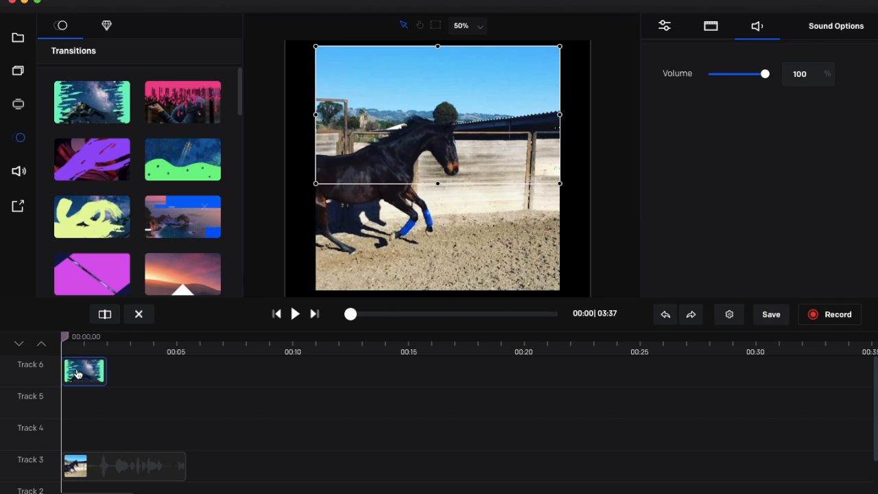
pyautogui.moveTo(764, 73)
pyautogui.mouseDown()
pyautogui.moveTo(699, 84)
pyautogui.moveTo(778, 80)
pyautogui.mouseUp()
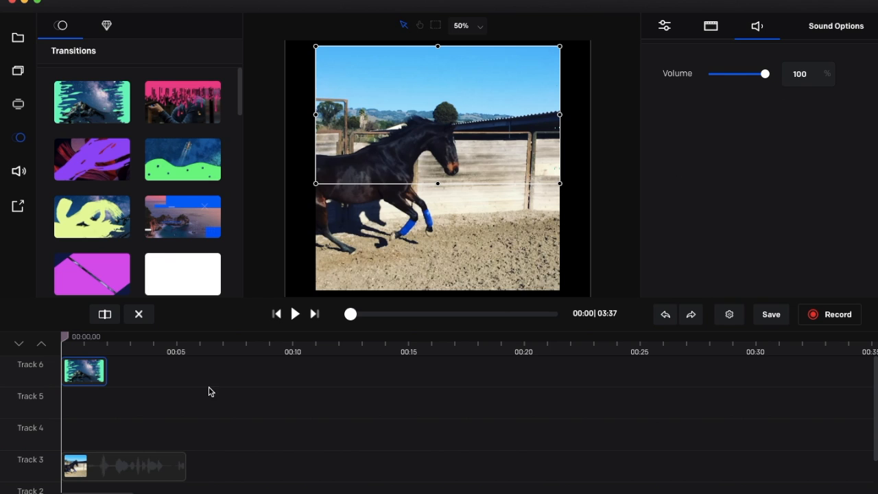
# Add the IMG-0300 clip directly after the horse clip on Track 3 and move the transition to Track 4 over the cut between them
pyautogui.moveTo(84, 375); pyautogui.dragTo(104, 435)
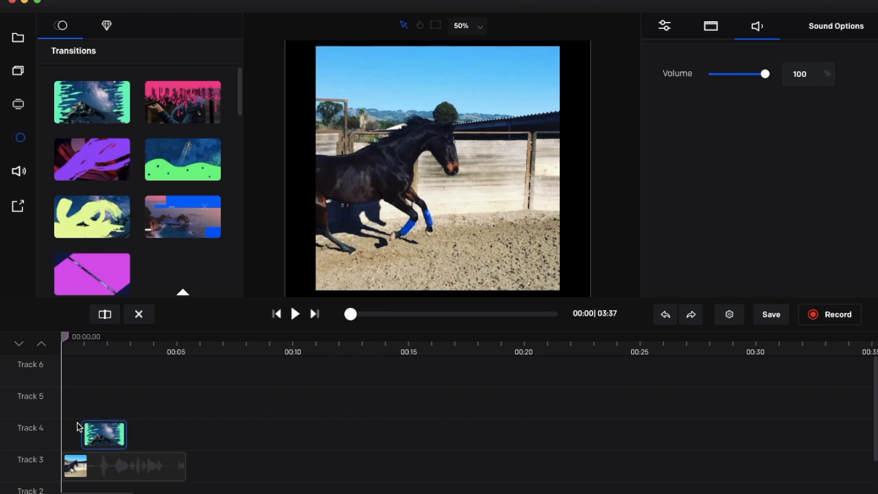
pyautogui.moveTo(100, 437); pyautogui.dragTo(184, 442)
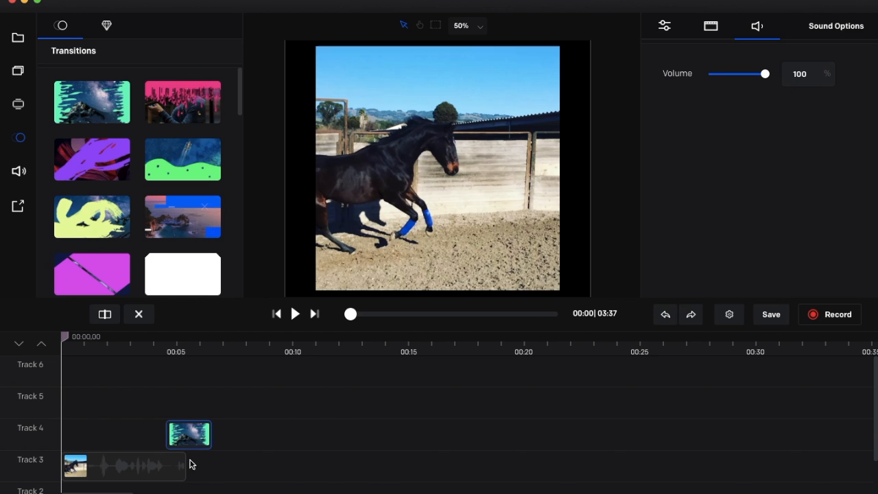
pyautogui.click(19, 41)
pyautogui.moveTo(75, 144); pyautogui.dragTo(221, 466)
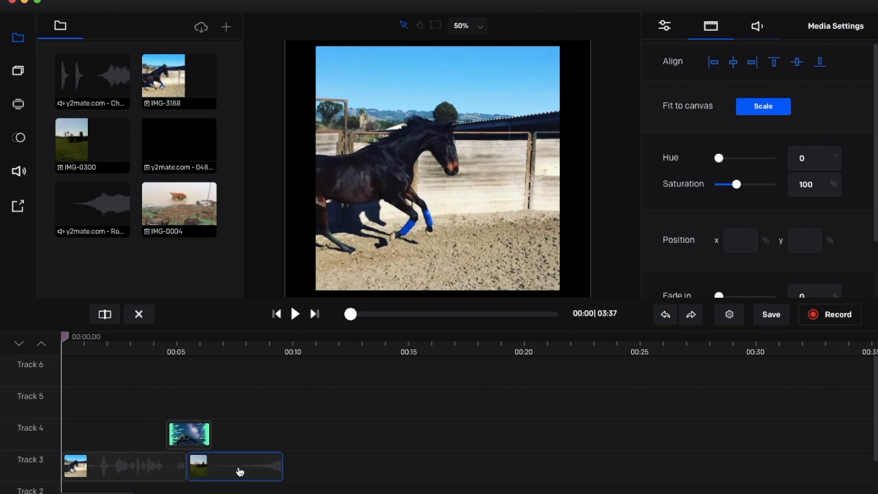
pyautogui.moveTo(187, 436); pyautogui.dragTo(183, 436)
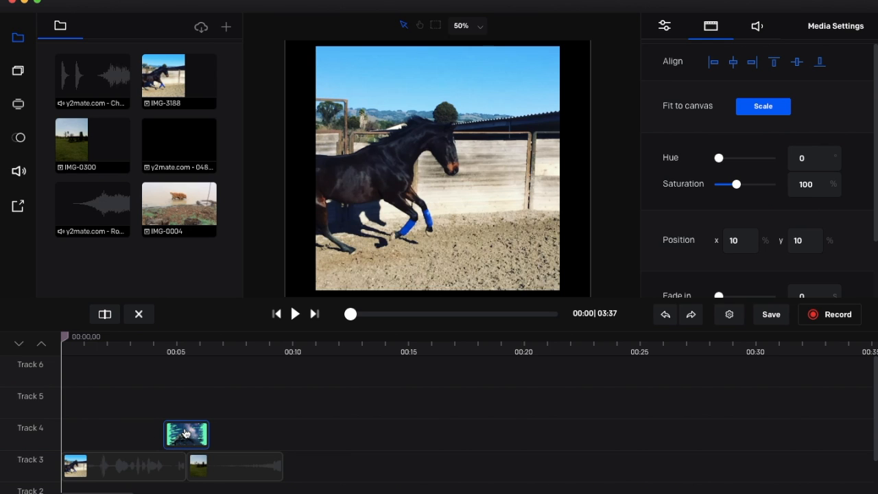
# Set the transition's volume to 0 % and play the timeline from the start past the end of the second clip
pyautogui.click(757, 28)
pyautogui.moveTo(765, 73); pyautogui.dragTo(658, 79)
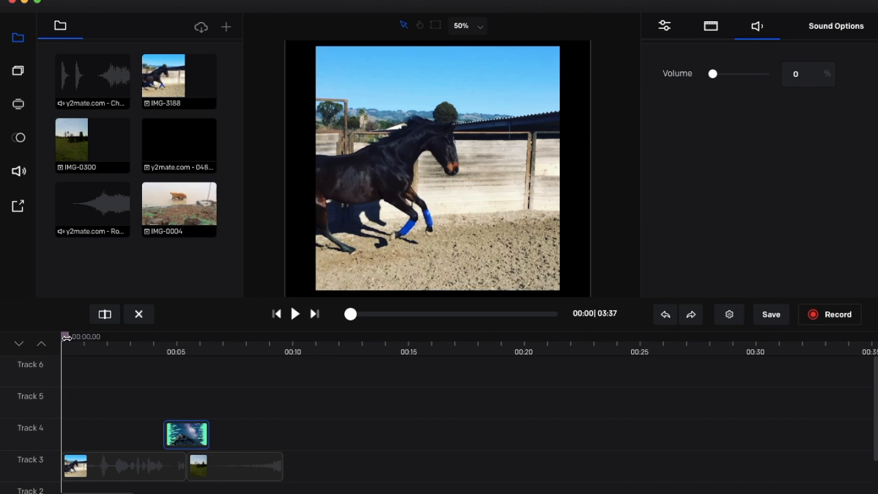
pyautogui.click(295, 313)
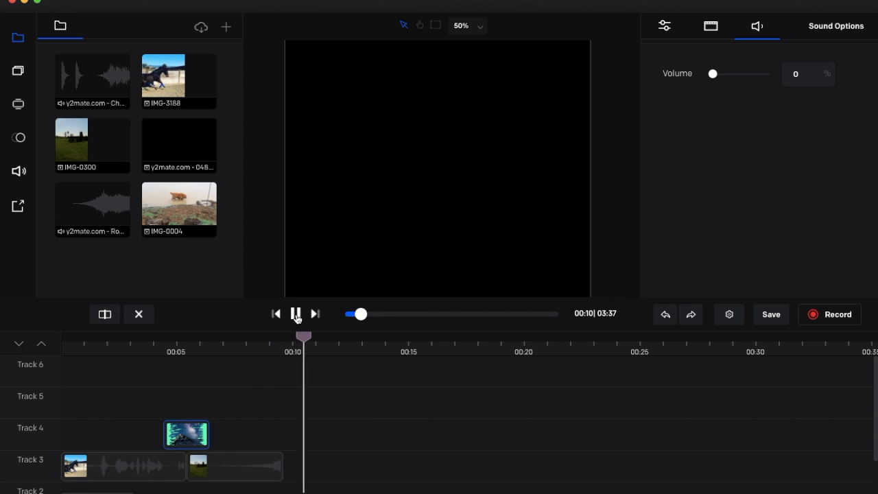
pyautogui.click(295, 314)
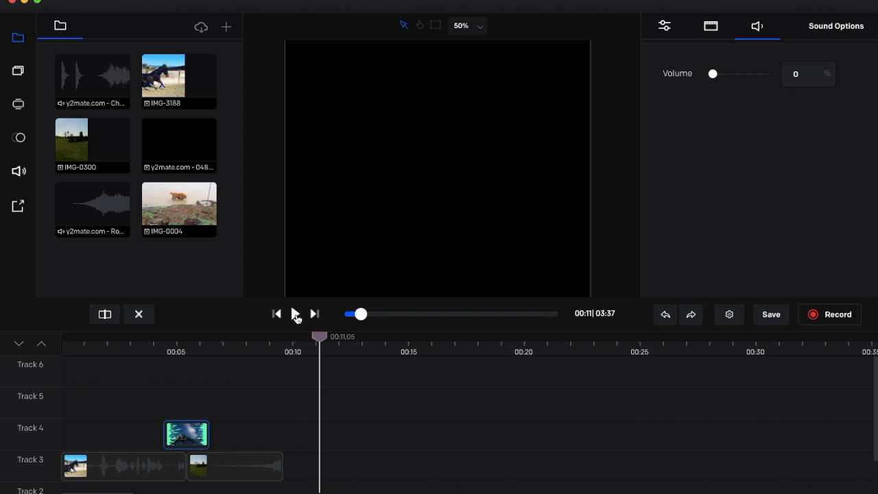
pyautogui.press('XF86AudioRaiseVolume')
pyautogui.press('XF86AudioLowerVolume')
# Move the playhead back to 00:03.20 and scale the transition on Track 4 to fit the canvas
pyautogui.moveTo(320, 337); pyautogui.dragTo(145, 337)
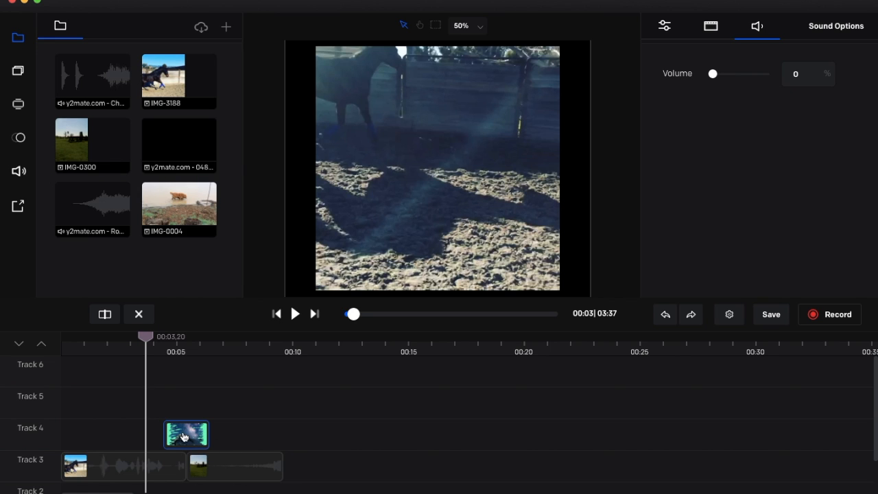
pyautogui.click(713, 33)
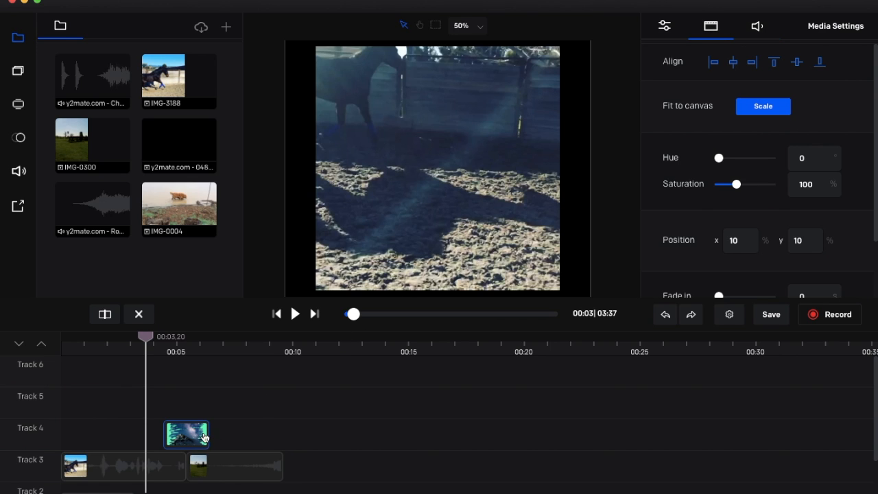
pyautogui.click(757, 107)
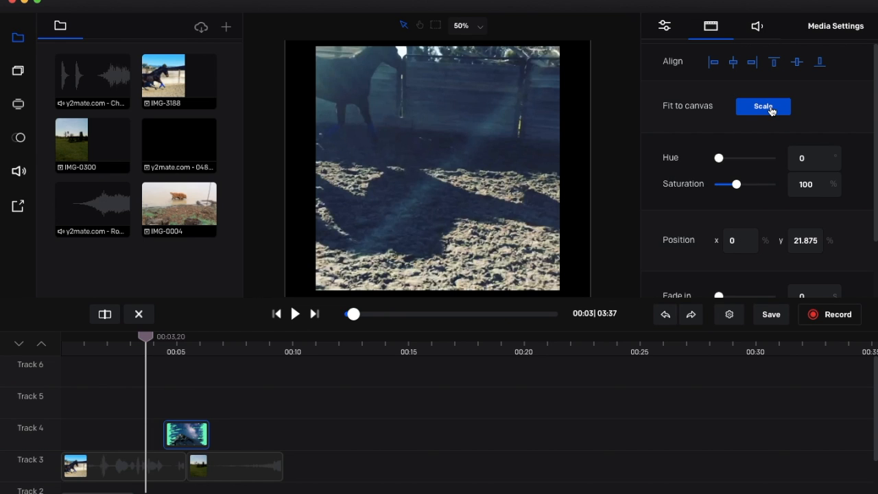
pyautogui.click(442, 288)
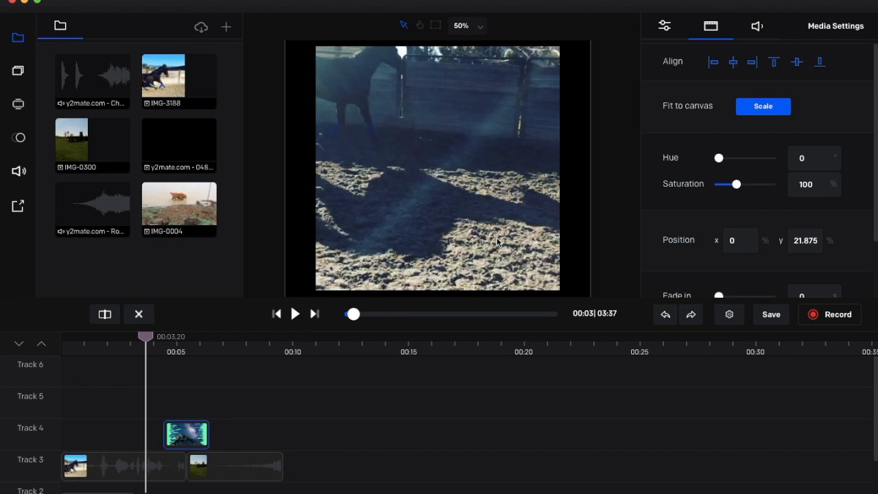
# Return the playhead to the start and play the timeline through the scaled transition into the second clip
pyautogui.click(145, 427)
pyautogui.moveTo(146, 344); pyautogui.dragTo(58, 334)
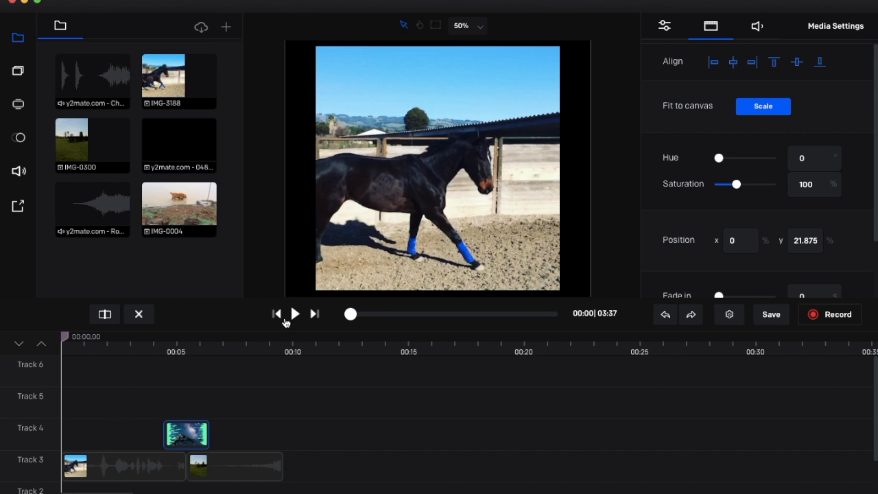
pyautogui.click(295, 314)
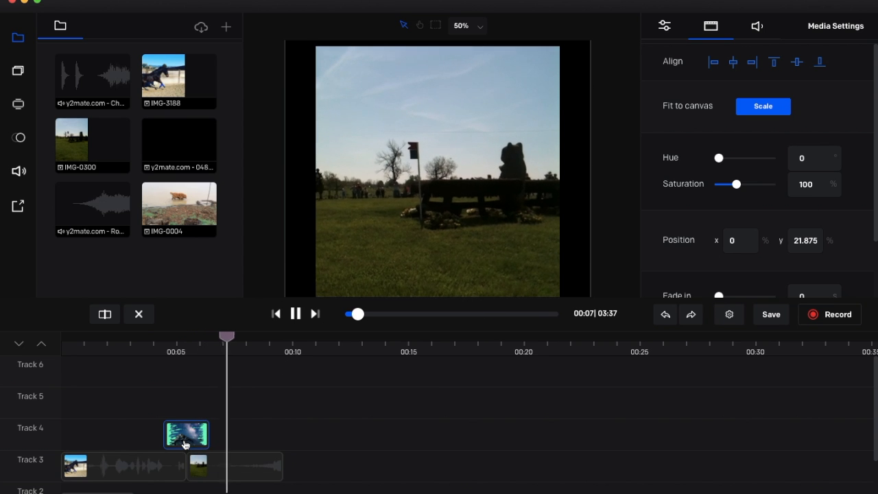
# Pause playback and, with the playhead at 00:05.08, enlarge the transition to cover the full canvas height and centre it horizontally
pyautogui.scroll(-2, 185, 445)
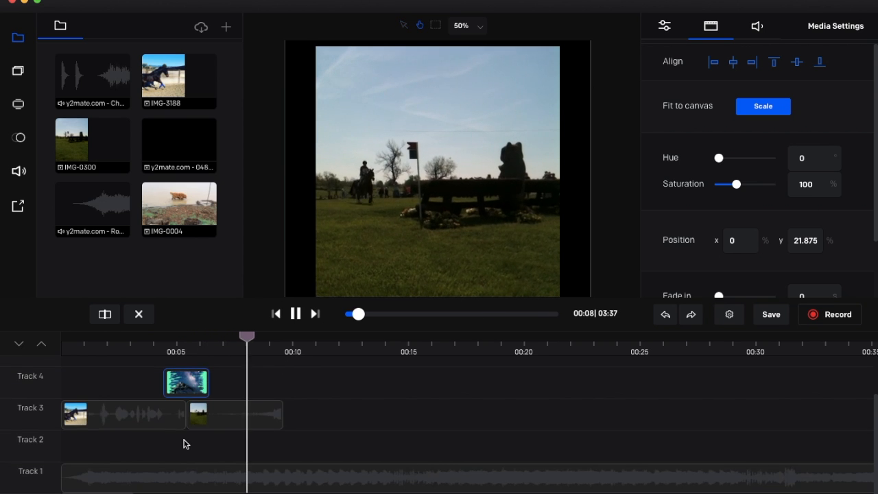
pyautogui.click(295, 314)
pyautogui.scroll(1, 213, 375)
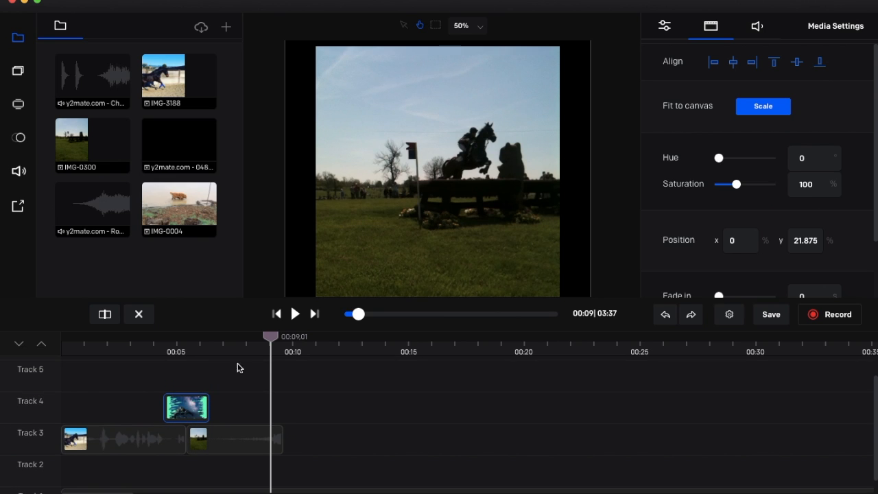
pyautogui.moveTo(270, 337); pyautogui.dragTo(183, 341)
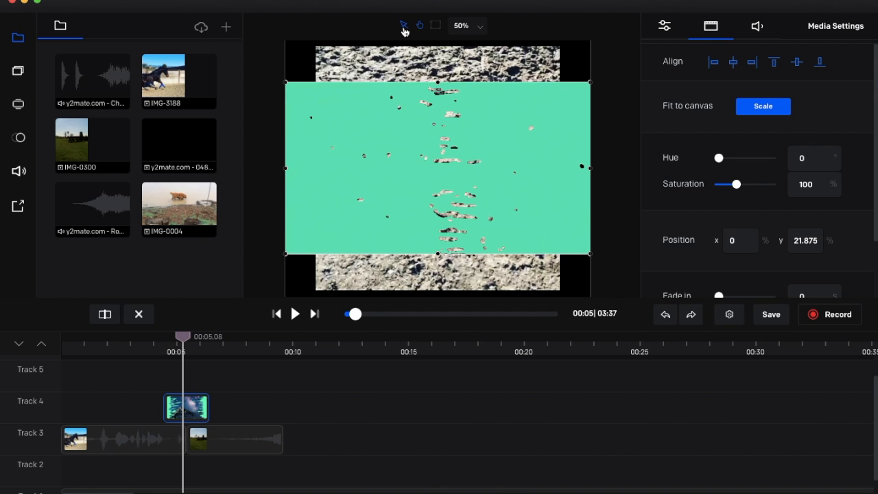
pyautogui.moveTo(437, 83); pyautogui.dragTo(438, 43)
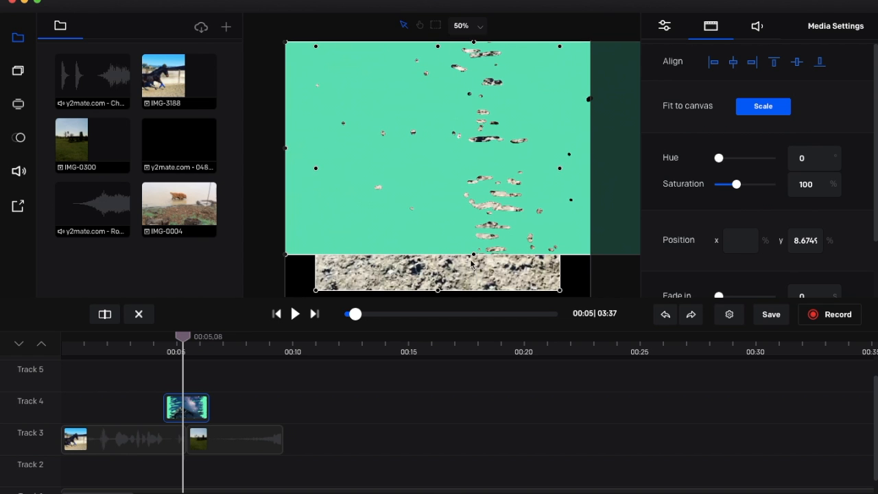
pyautogui.moveTo(473, 254); pyautogui.dragTo(471, 301)
pyautogui.moveTo(516, 207); pyautogui.dragTo(445, 208)
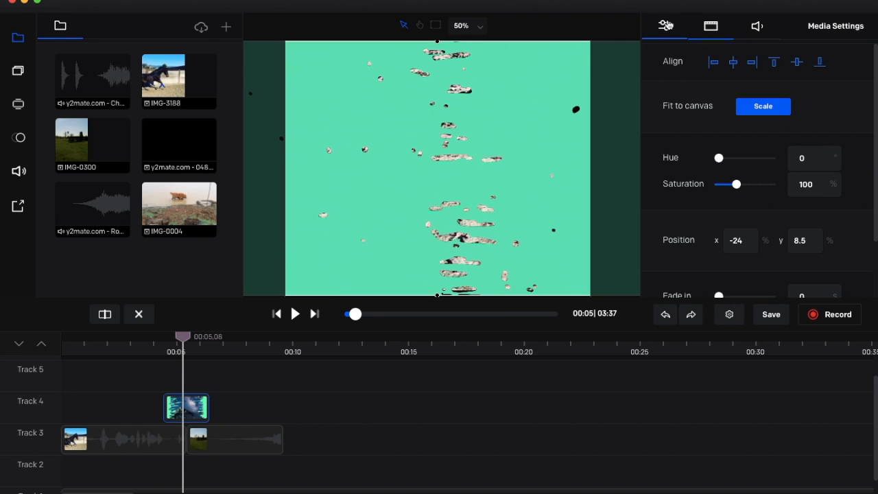
# Look through the project settings, the whole library of transitions and the selected media's fade options
pyautogui.click(665, 26)
pyautogui.click(717, 27)
pyautogui.click(20, 139)
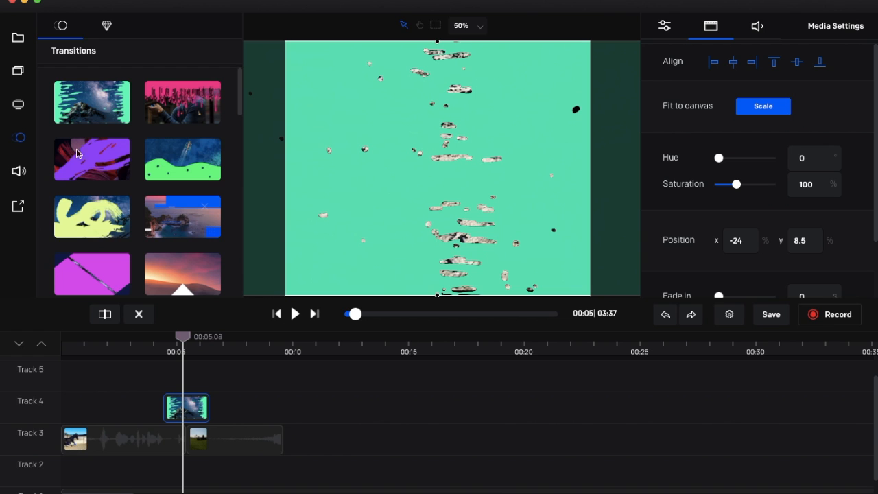
pyautogui.scroll(-5, 187, 204)
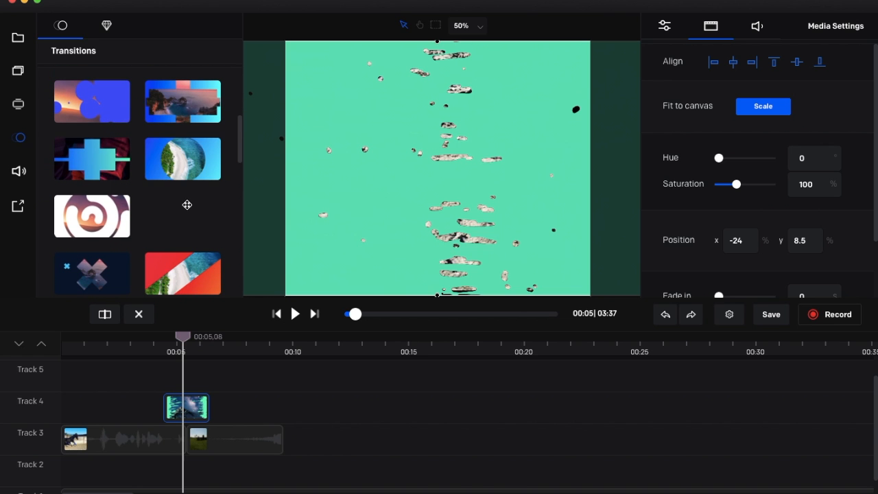
pyautogui.scroll(-3, 187, 204)
pyautogui.scroll(-3, 99, 174)
pyautogui.scroll(-6, 153, 176)
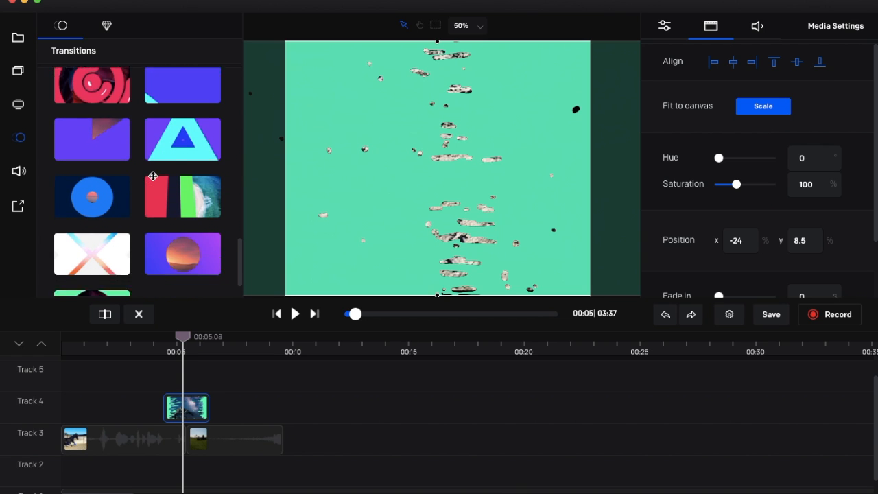
pyautogui.scroll(-2, 153, 176)
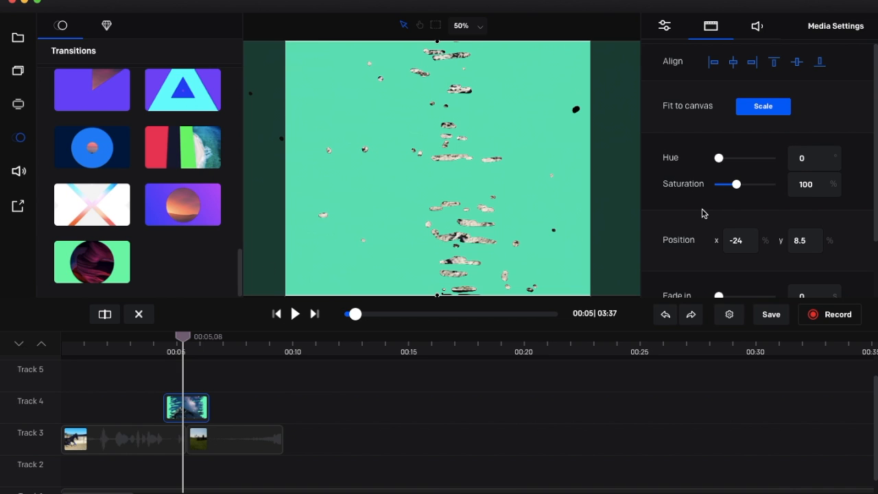
pyautogui.scroll(-2, 702, 213)
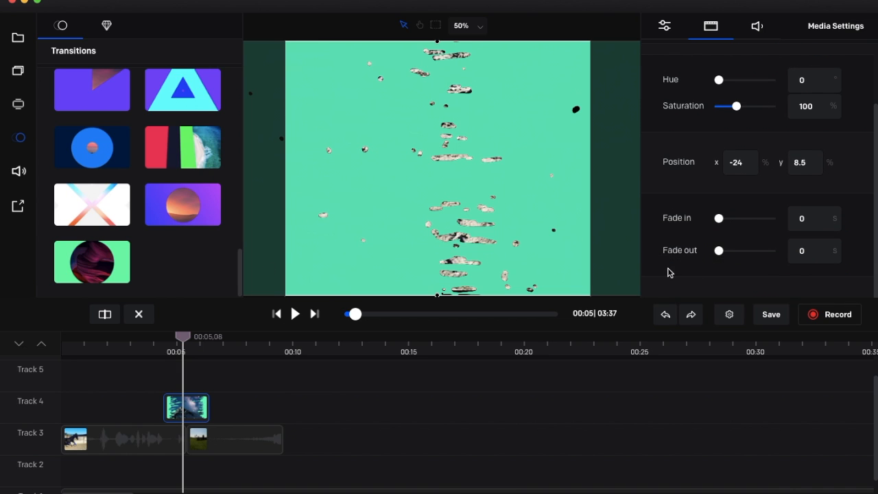
# Delete the transition and move the IMG-0300 clip to Track 4, overlapping the end of the horse clip by about one second
pyautogui.press('Delete')
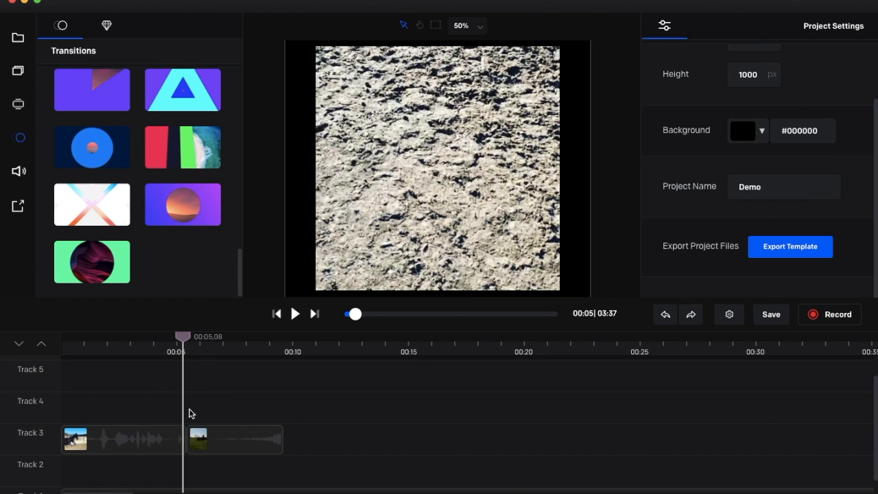
pyautogui.moveTo(201, 440); pyautogui.dragTo(190, 415)
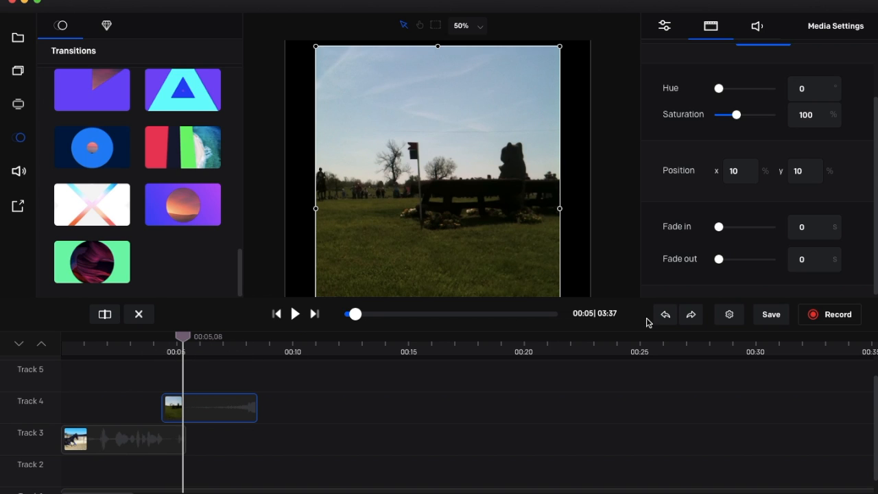
# Set the fade-in of the IMG-0300 clip on Track 4 to 0.5 s
pyautogui.click(807, 229)
pyautogui.write('.5')
pyautogui.click(809, 257)
pyautogui.click(812, 233)
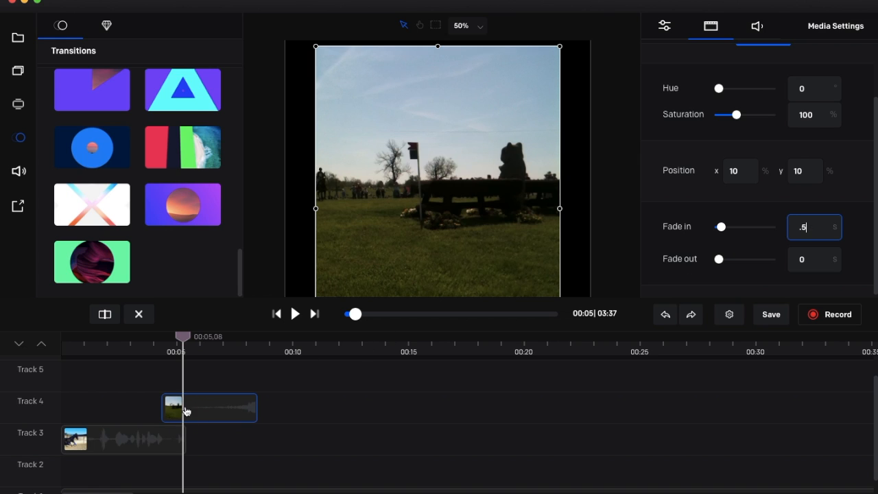
# Set the fade-out of the horse clip on Track 3 to 0.5 s
pyautogui.click(169, 443)
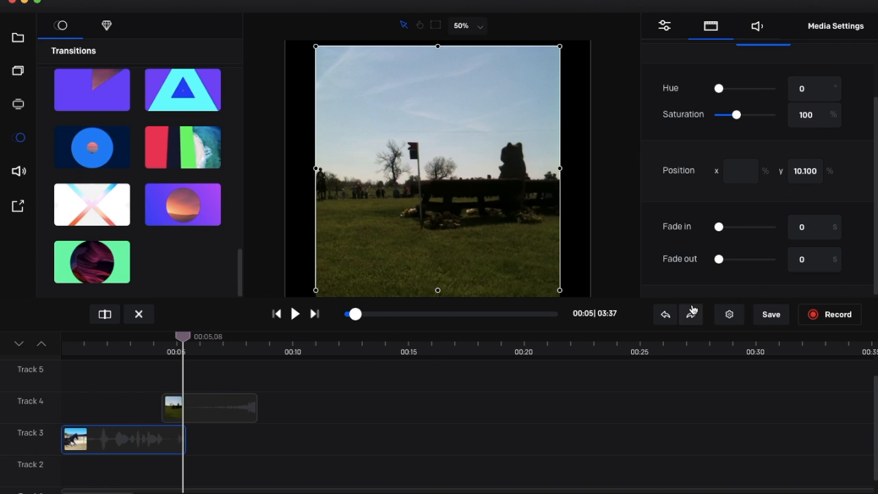
pyautogui.click(817, 259)
pyautogui.write('.5')
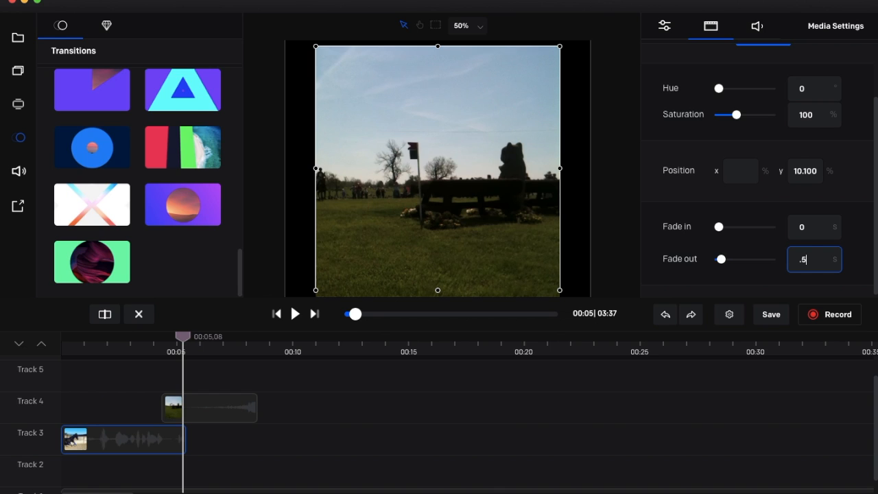
pyautogui.click(856, 264)
# Play the timeline from the start through the overlapping fades, pause it and move the playhead back to 00:04.16
pyautogui.click(214, 418)
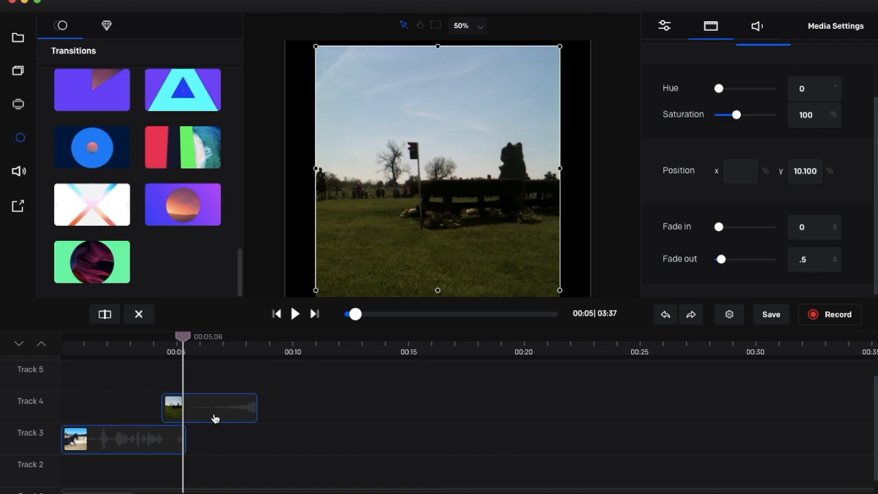
pyautogui.click(194, 408)
pyautogui.moveTo(178, 337); pyautogui.dragTo(62, 337)
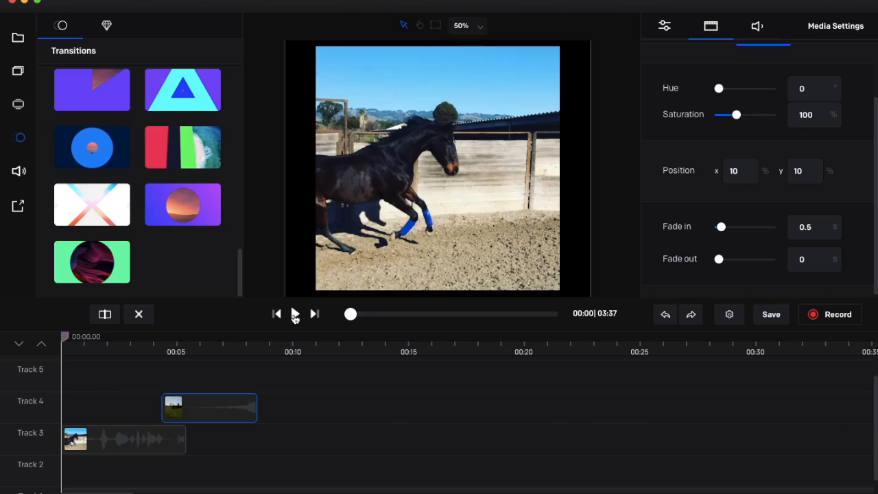
pyautogui.click(294, 314)
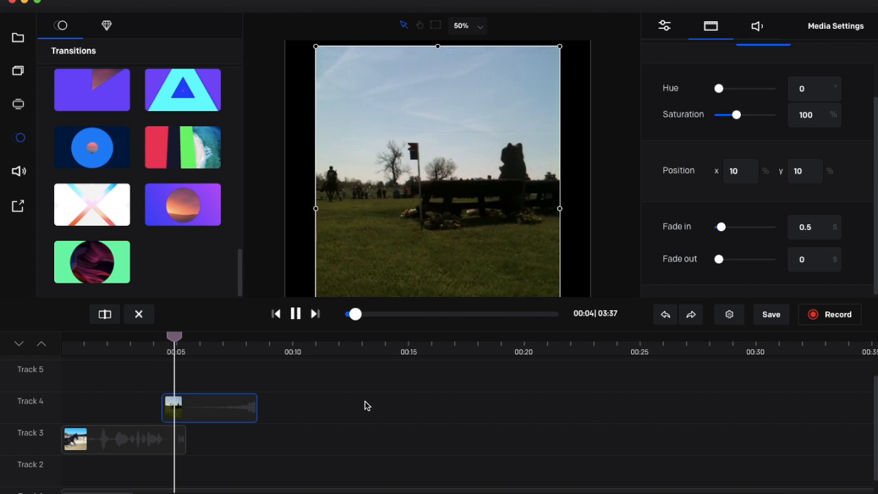
pyautogui.click(296, 314)
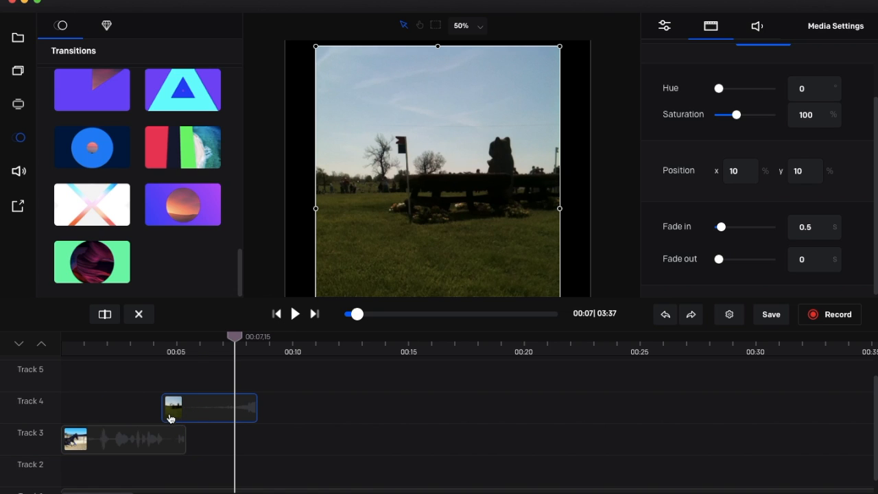
pyautogui.moveTo(236, 336); pyautogui.dragTo(166, 336)
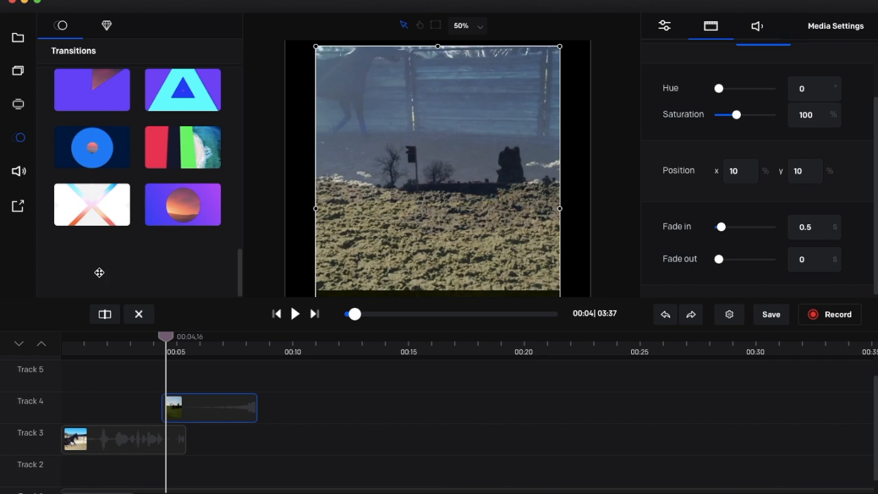
# Browse the library of animated elements from beginning to end, examining the previews of icons, banners and subscribe graphics
pyautogui.scroll(10, 137, 198)
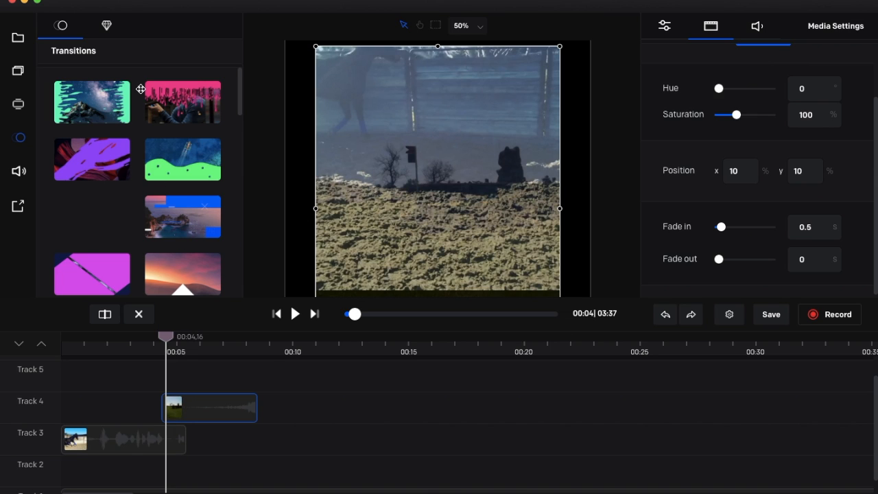
pyautogui.click(108, 28)
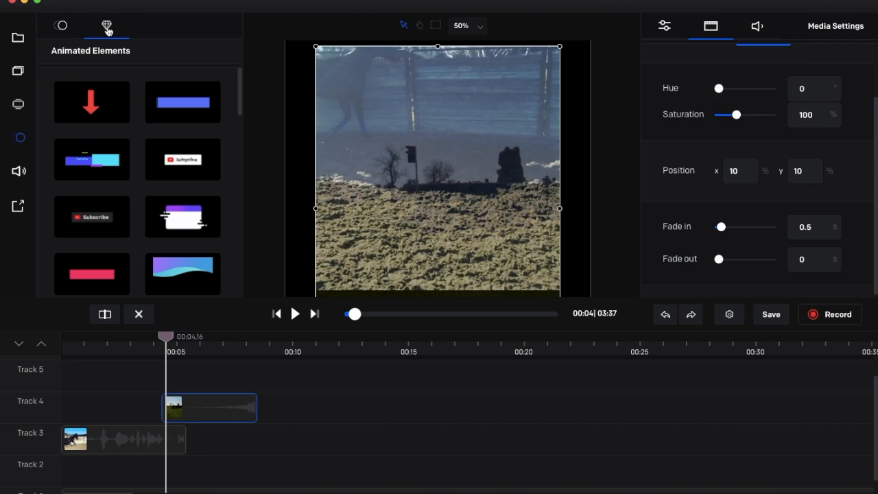
pyautogui.scroll(-5, 117, 131)
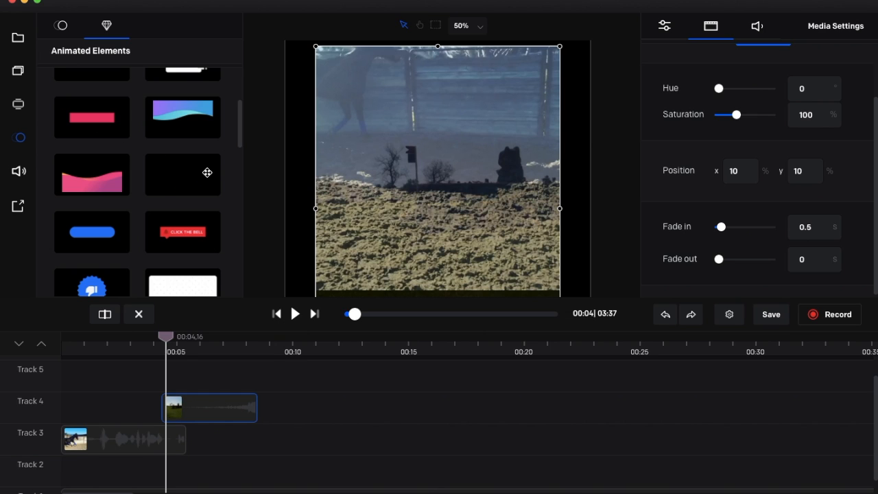
pyautogui.scroll(-2, 199, 175)
pyautogui.scroll(-2, 200, 174)
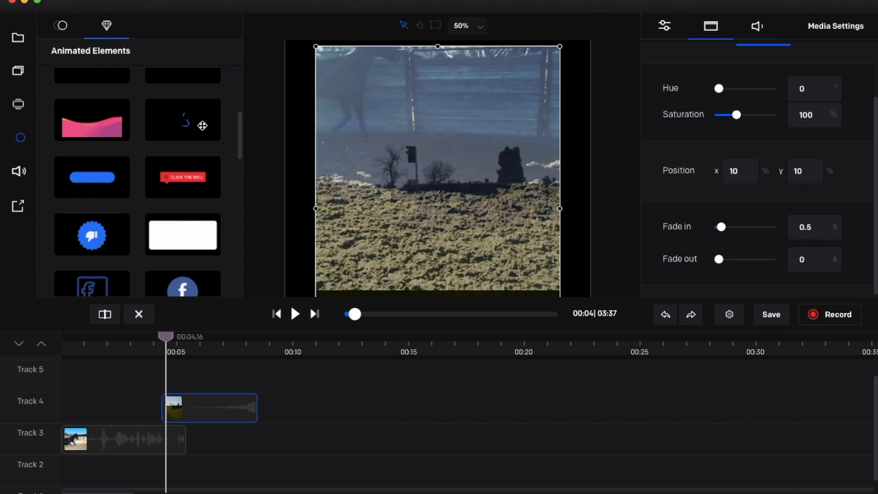
pyautogui.scroll(-4, 202, 128)
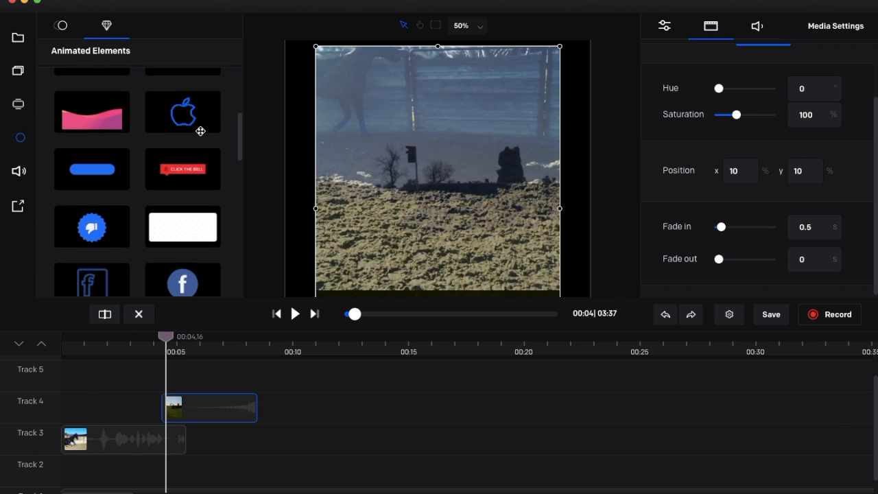
pyautogui.scroll(-2, 200, 131)
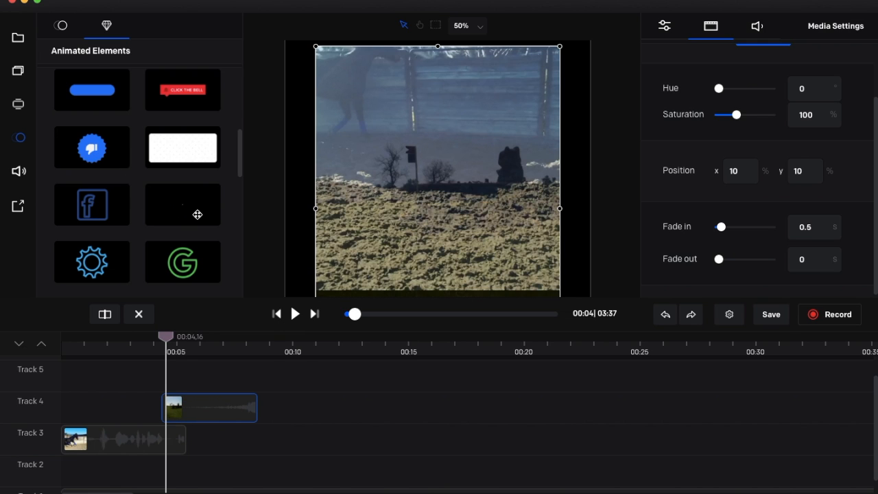
pyautogui.scroll(-6, 197, 215)
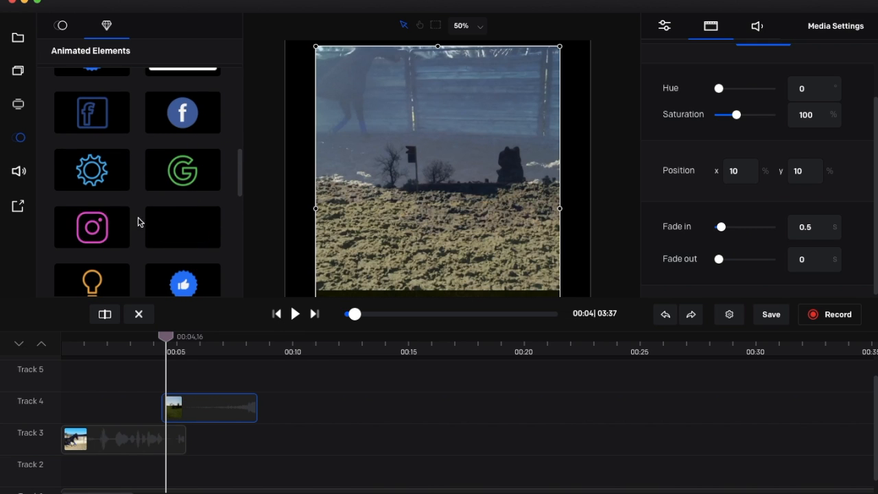
pyautogui.scroll(-3, 115, 234)
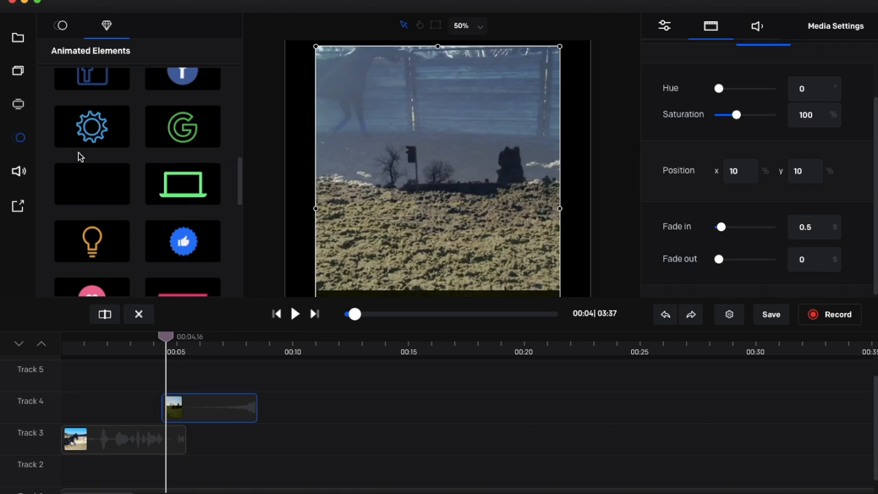
pyautogui.scroll(-10, 121, 219)
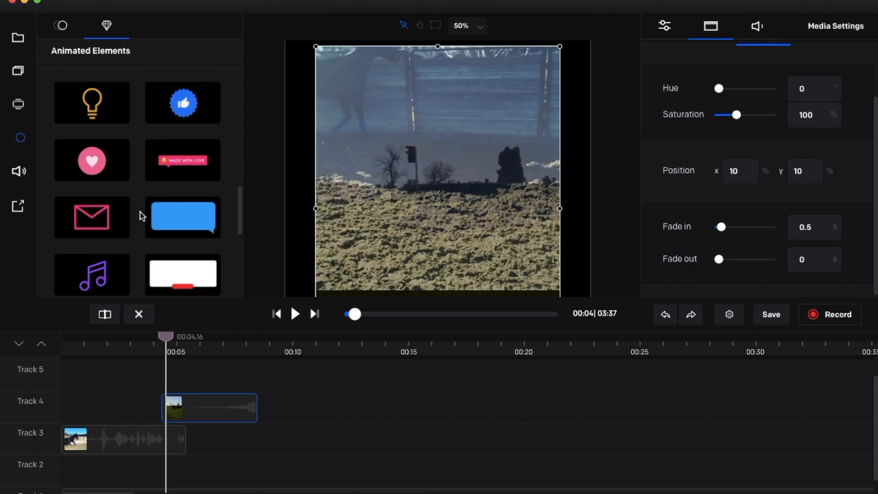
pyautogui.scroll(-20, 140, 215)
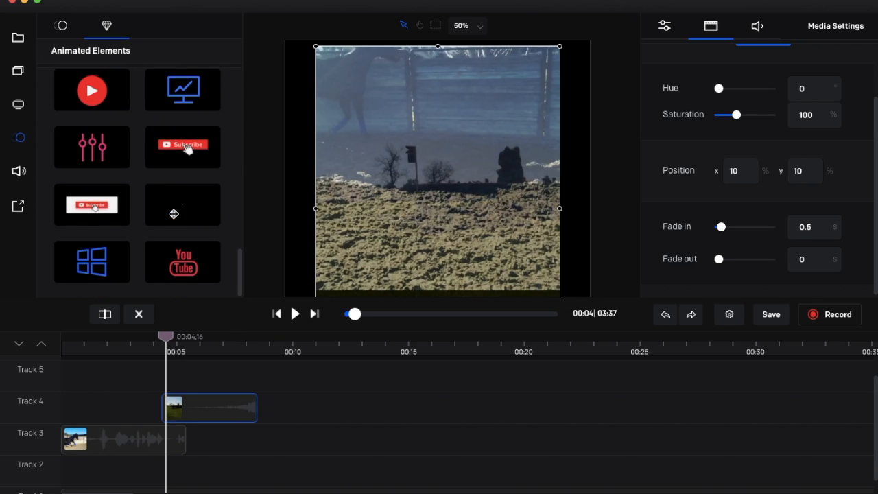
pyautogui.scroll(20, 157, 215)
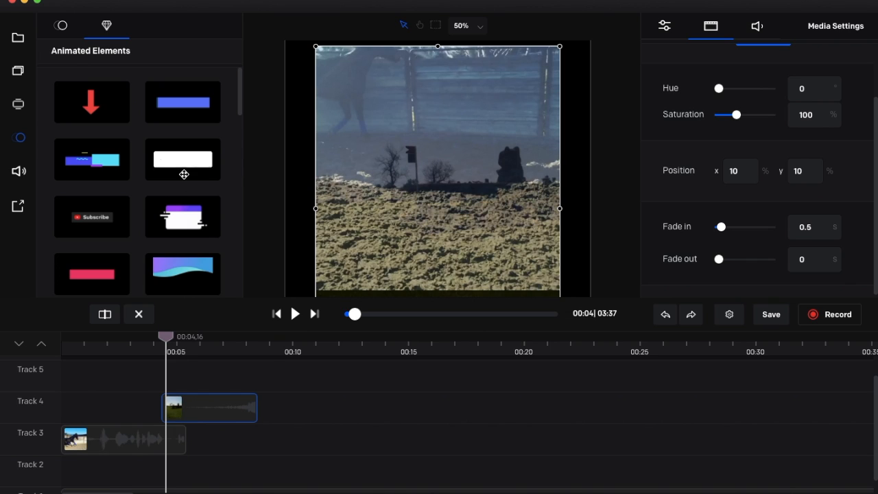
pyautogui.scroll(-2, 125, 237)
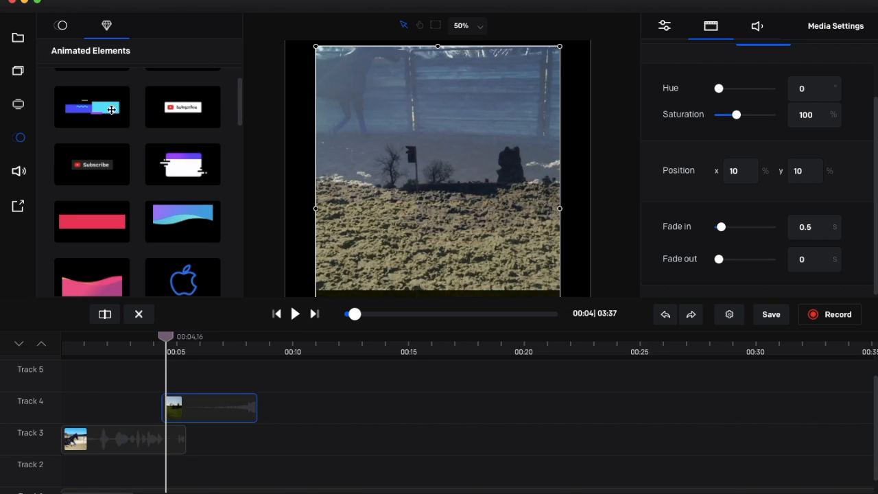
# Place the animated red arrow on Track 5 at the playhead, shrink it and position it over the upper-left part of the clip
pyautogui.click(62, 25)
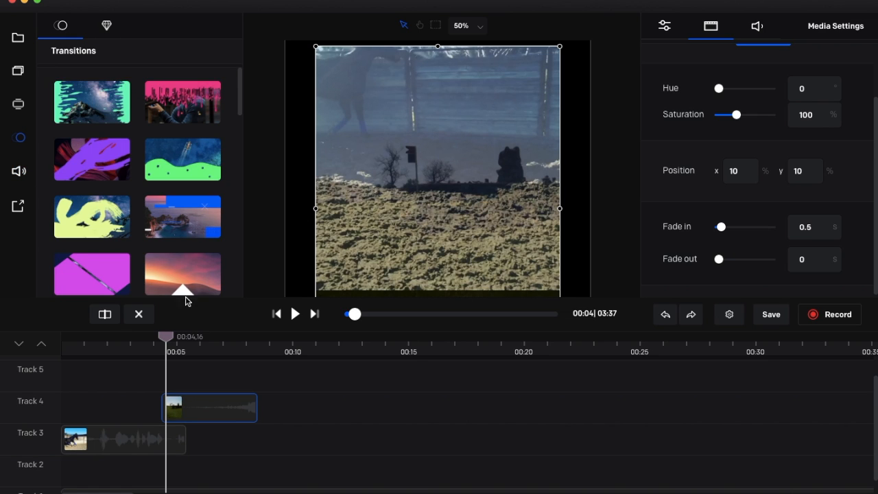
pyautogui.click(107, 26)
pyautogui.moveTo(96, 103); pyautogui.dragTo(203, 370)
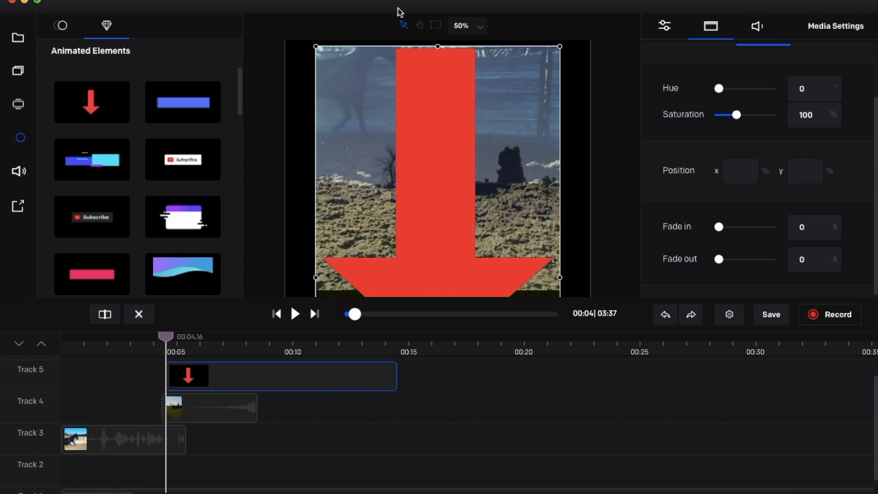
pyautogui.moveTo(314, 46); pyautogui.dragTo(497, 308)
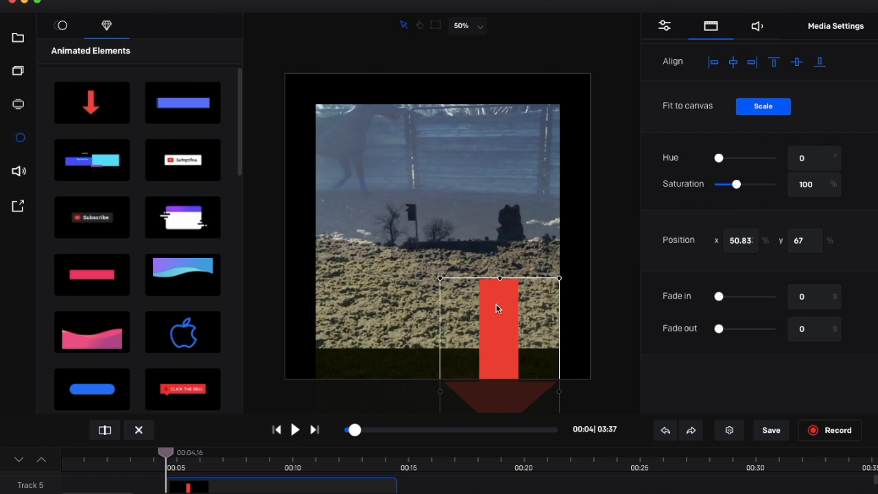
pyautogui.moveTo(503, 309); pyautogui.dragTo(429, 191)
pyautogui.moveTo(466, 237); pyautogui.dragTo(363, 174)
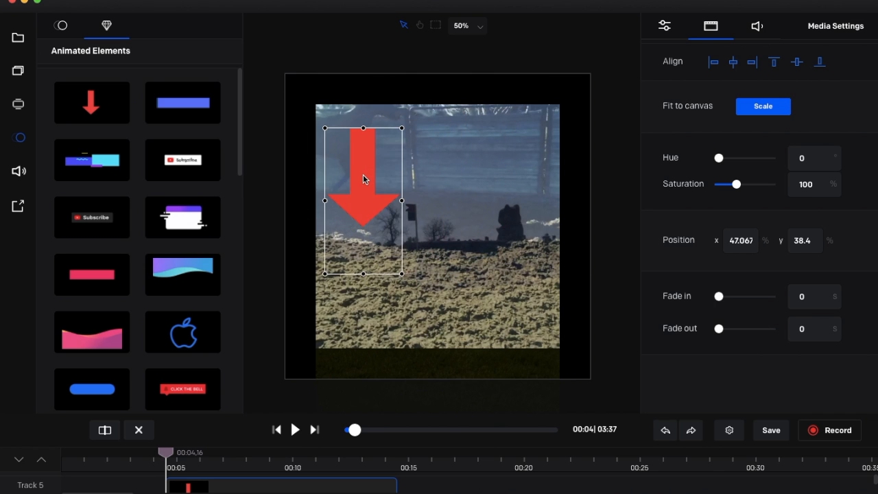
# Trim the arrow clip on Track 5 to about 2.5 s and move it to start about 2 s into the timeline
pyautogui.scroll(-3, 355, 234)
pyautogui.scroll(5, 355, 234)
pyautogui.scroll(-5, 355, 233)
pyautogui.scroll(2, 355, 234)
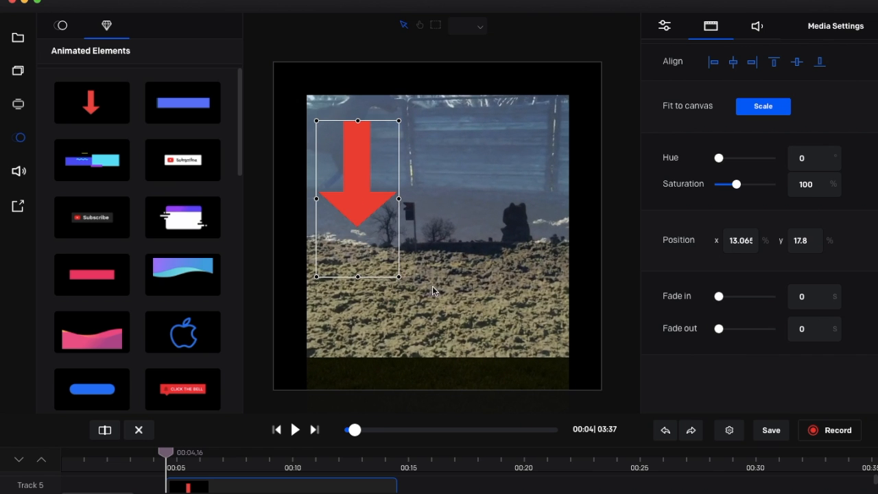
pyautogui.moveTo(562, 414); pyautogui.dragTo(560, 288)
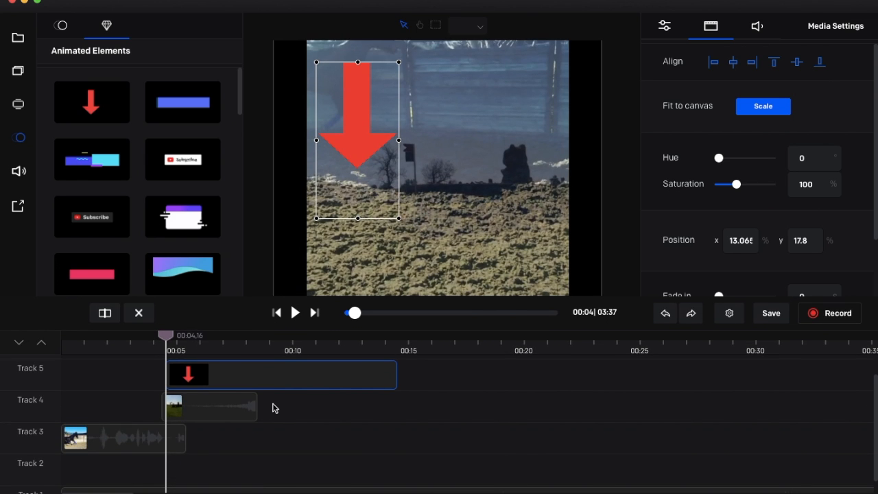
pyautogui.moveTo(274, 376); pyautogui.dragTo(202, 378)
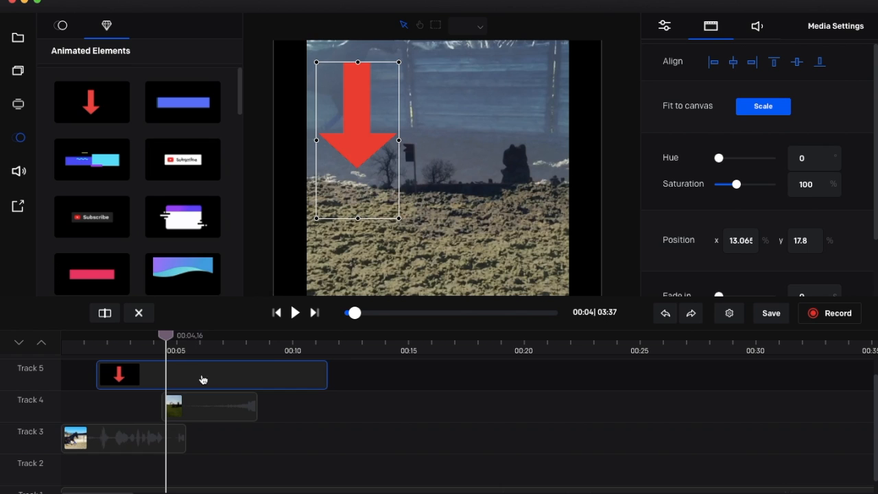
pyautogui.moveTo(326, 372); pyautogui.dragTo(156, 372)
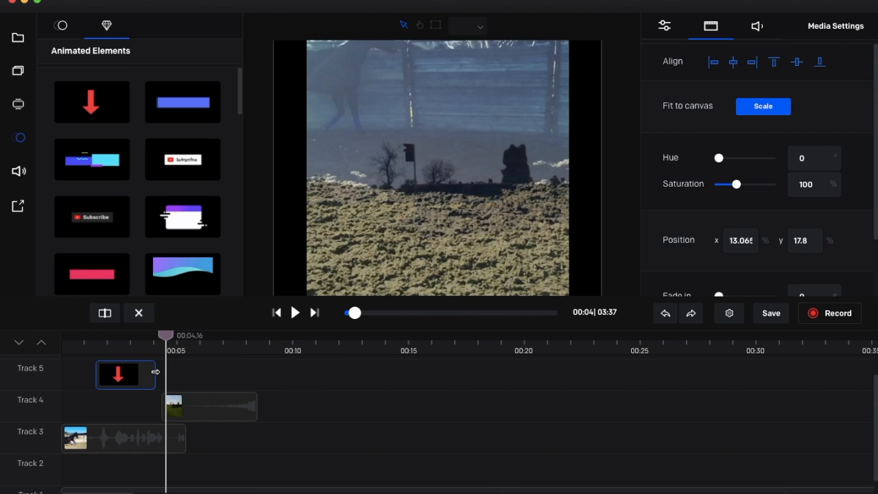
pyautogui.moveTo(167, 335); pyautogui.dragTo(45, 345)
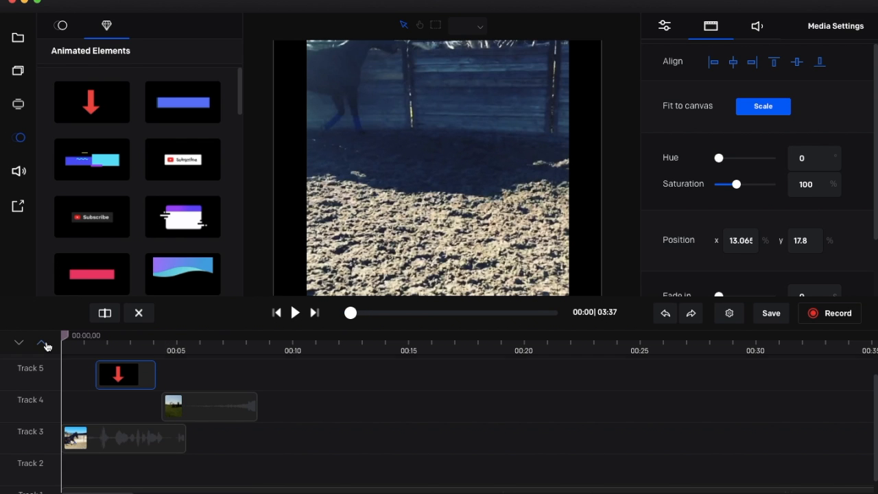
pyautogui.moveTo(131, 369); pyautogui.dragTo(140, 371)
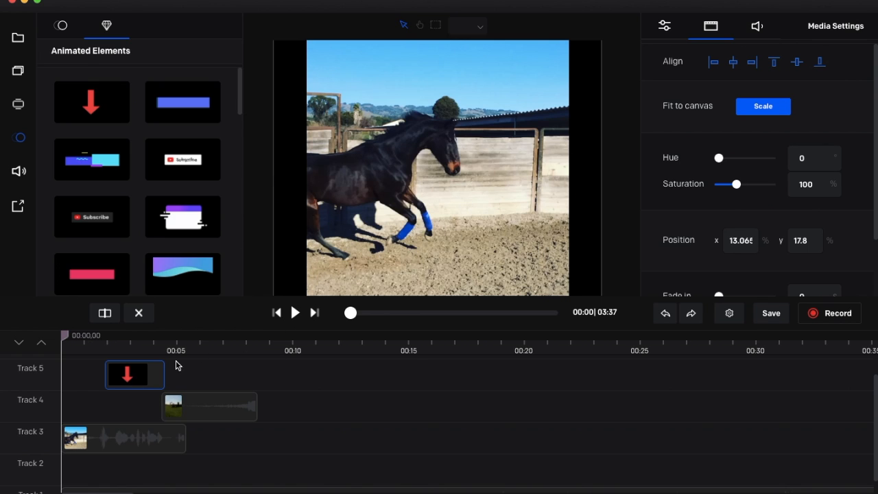
# Play the timeline from the start to preview the arrow, pause at 00:03.29 and delete the arrow clip from Track 5
pyautogui.click(296, 314)
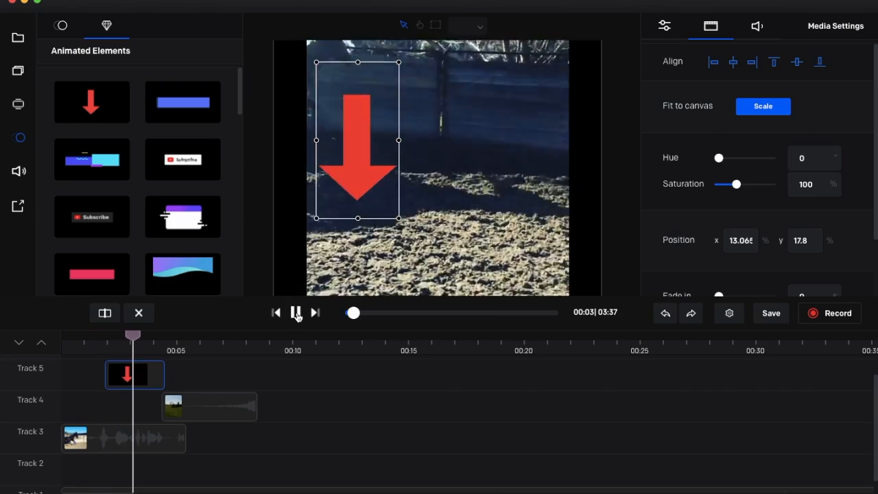
pyautogui.click(296, 313)
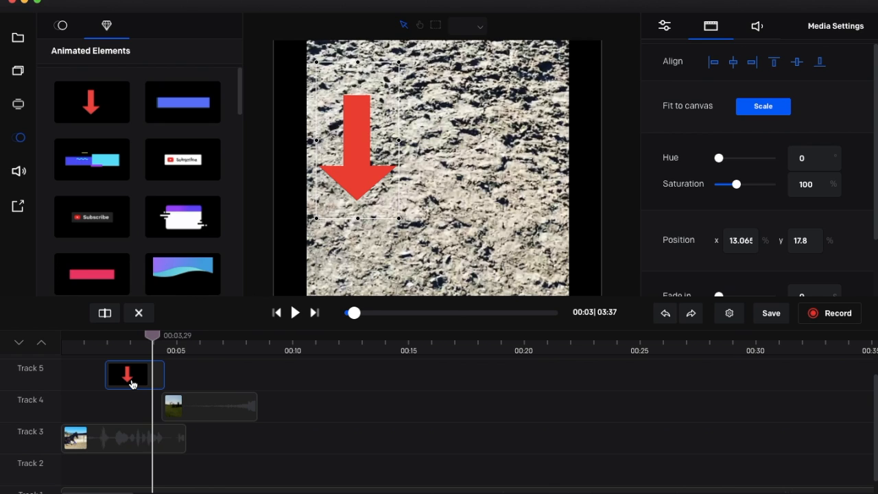
pyautogui.press('Delete')
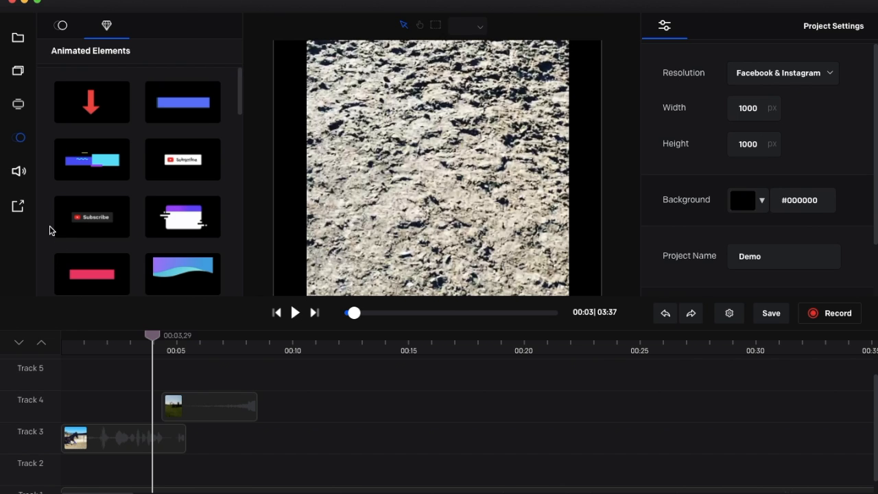
# Browse the music library's track list to its end, examining the titles and durations, and open text to speech
pyautogui.click(18, 173)
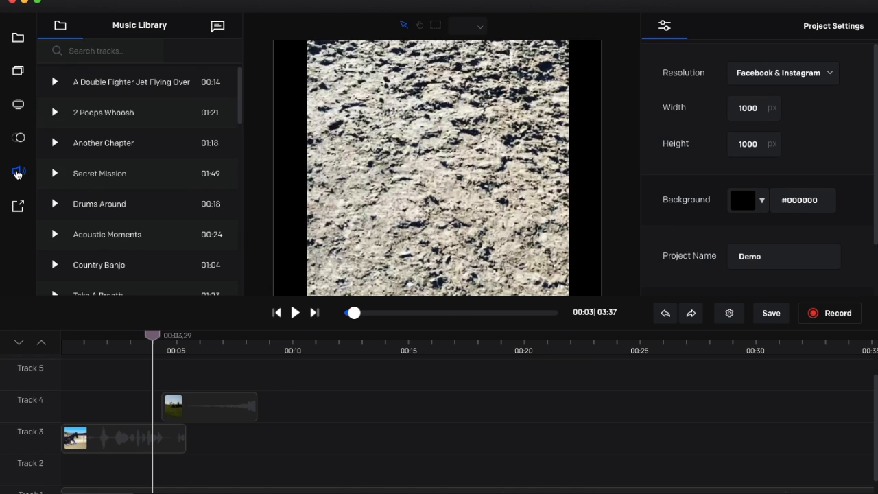
pyautogui.scroll(-15, 138, 159)
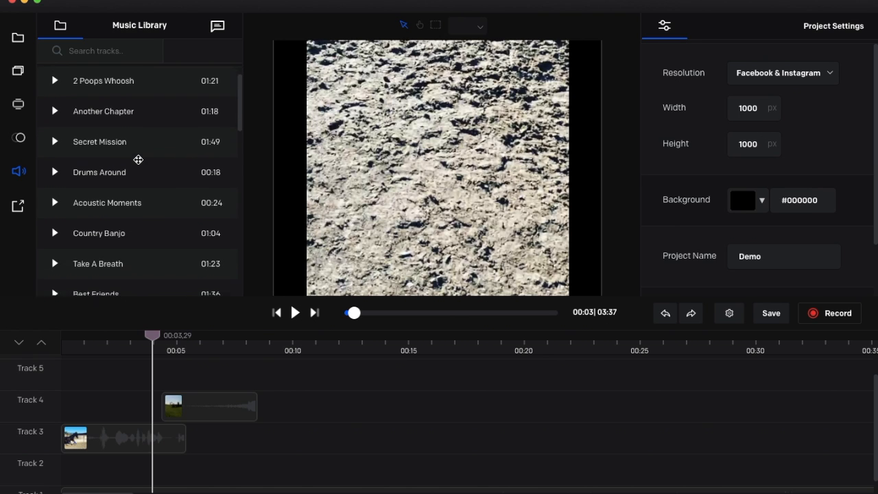
pyautogui.scroll(15, 138, 159)
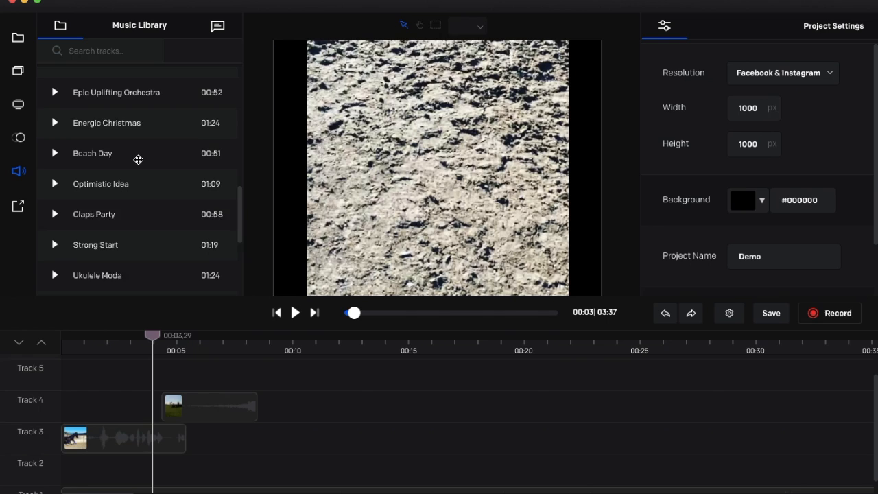
pyautogui.scroll(-1, 200, 470)
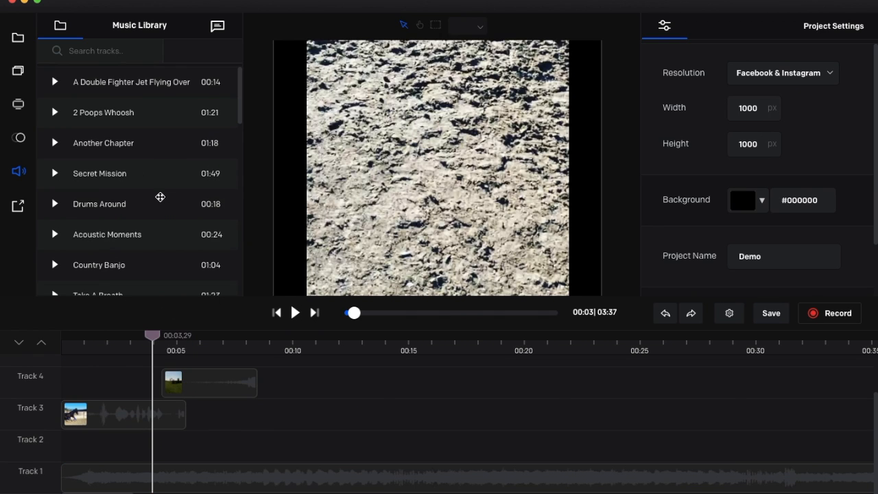
pyautogui.scroll(-3, 160, 199)
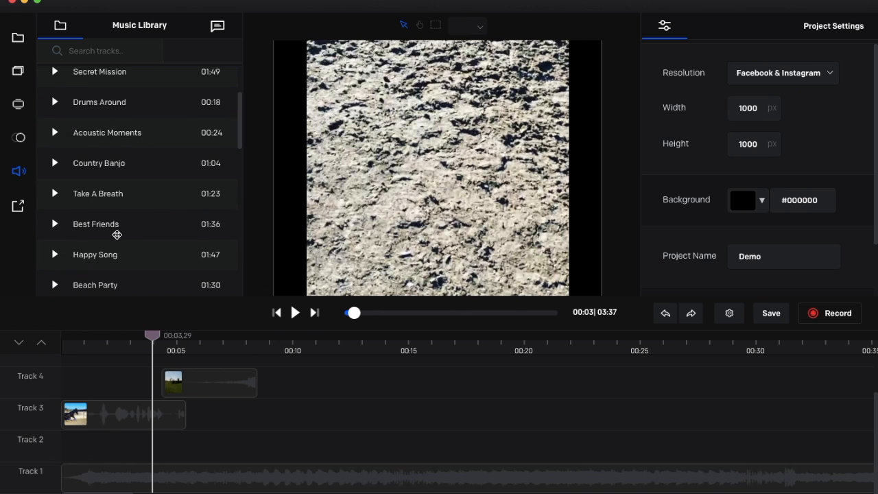
pyautogui.scroll(-6, 121, 244)
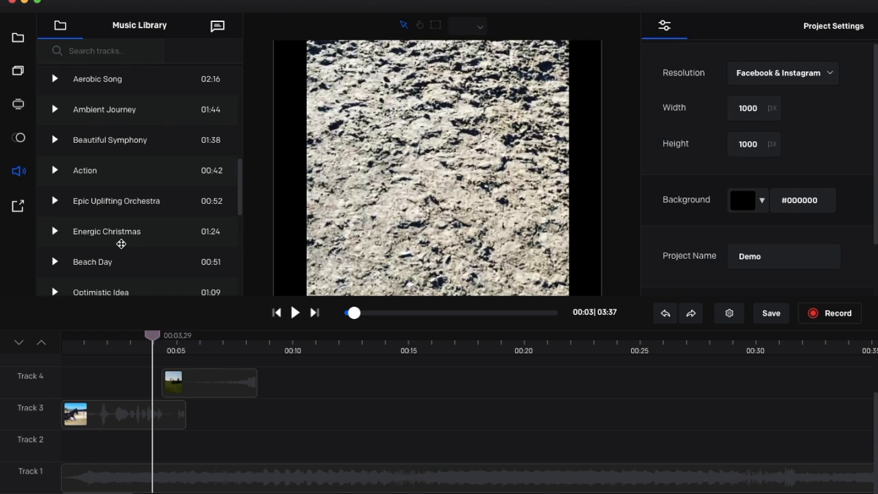
pyautogui.scroll(-5, 108, 231)
pyautogui.scroll(10, 108, 231)
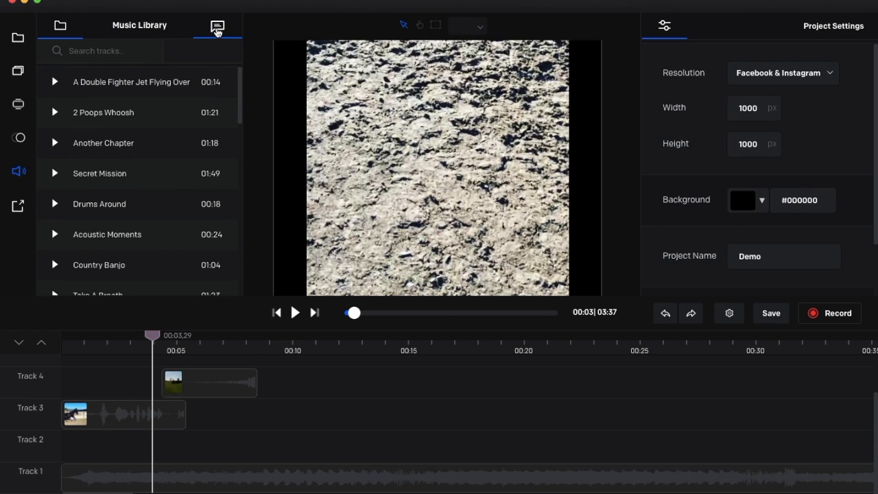
pyautogui.click(217, 29)
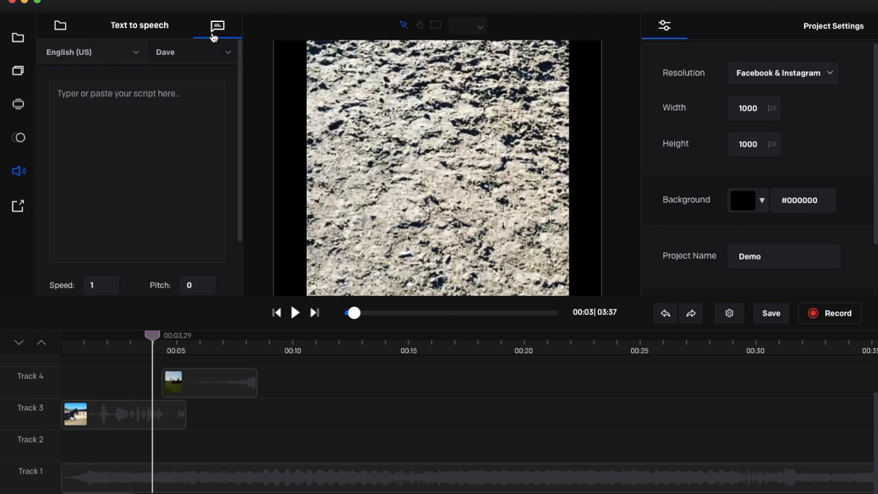
pyautogui.click(60, 26)
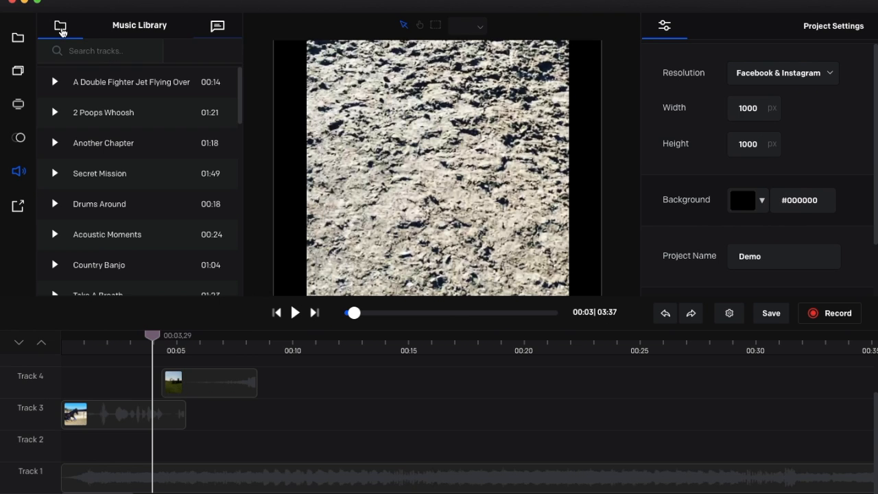
pyautogui.scroll(-15, 127, 226)
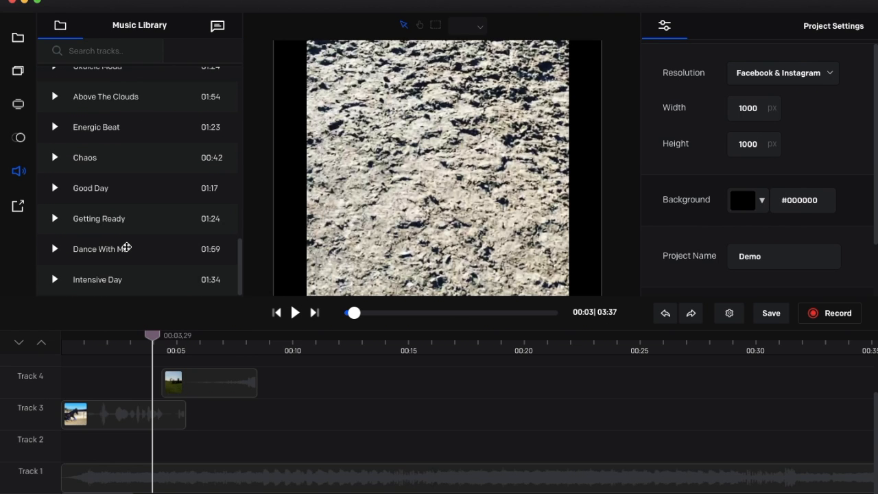
pyautogui.click(217, 27)
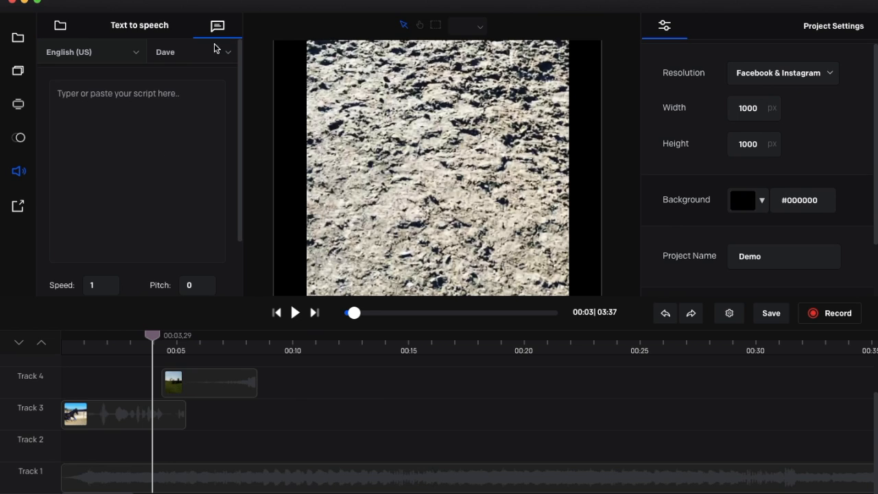
# Set the volume to 0% for the horse clip on Track 3, the clip on Track 4 and the audio on Track 1
pyautogui.click(122, 90)
pyautogui.click(118, 407)
pyautogui.click(758, 31)
pyautogui.moveTo(762, 71); pyautogui.dragTo(660, 78)
pyautogui.click(236, 386)
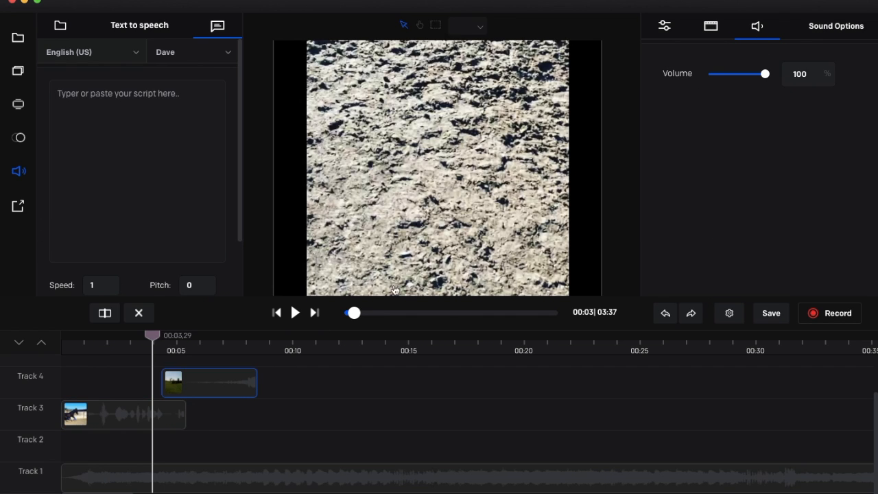
pyautogui.moveTo(764, 75); pyautogui.dragTo(688, 74)
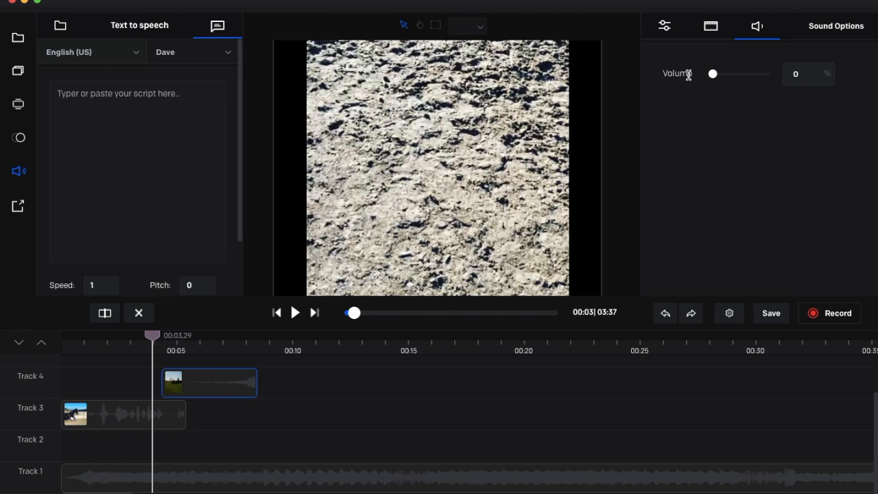
pyautogui.click(234, 473)
pyautogui.moveTo(764, 74); pyautogui.dragTo(694, 83)
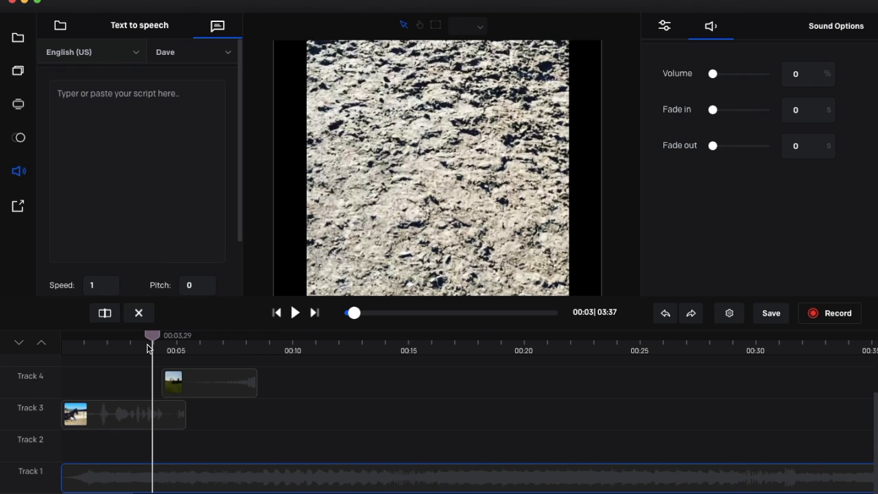
# Return the playhead to the start of the timeline and set the text-to-speech language to English (Australia)
pyautogui.moveTo(156, 335); pyautogui.dragTo(63, 335)
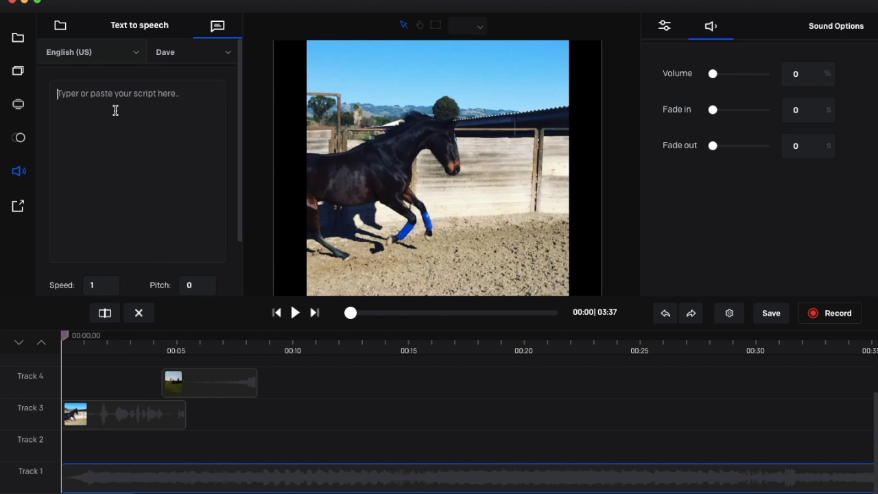
pyautogui.click(126, 48)
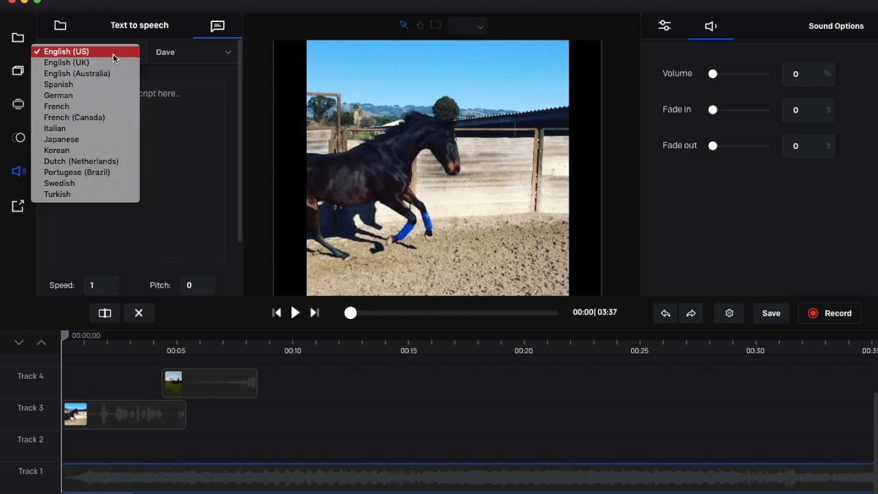
pyautogui.click(108, 73)
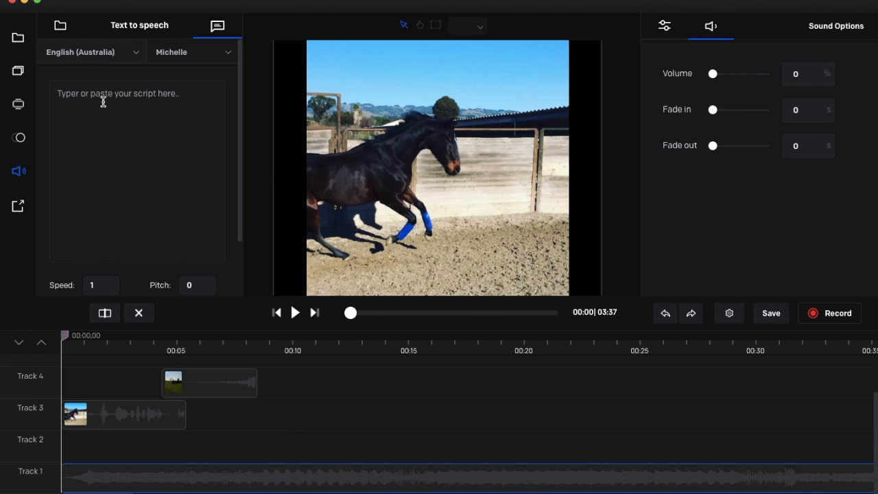
# Enter "Hey My name is" as the text-to-speech script, without a name after it
pyautogui.write('Hey')
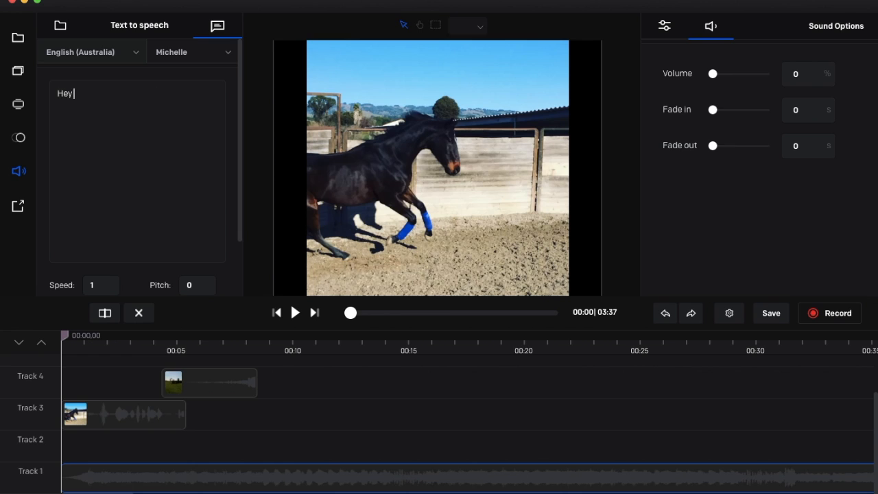
pyautogui.write(' My name is michell')
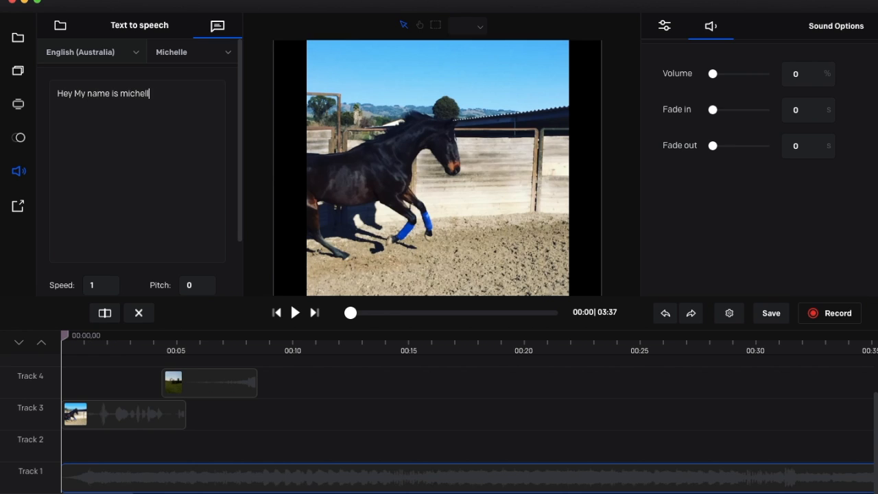
pyautogui.write('e')
pyautogui.press('BackSpace')
pyautogui.press('BackSpace')
pyautogui.press('BackSpace')
pyautogui.press('BackSpace')
pyautogui.press('BackSpace')
pyautogui.press('BackSpace')
pyautogui.press('BackSpace')
pyautogui.press('BackSpace')
# Choose Shaun as the text-to-speech voice and complete the script with the voice's name
pyautogui.click(211, 53)
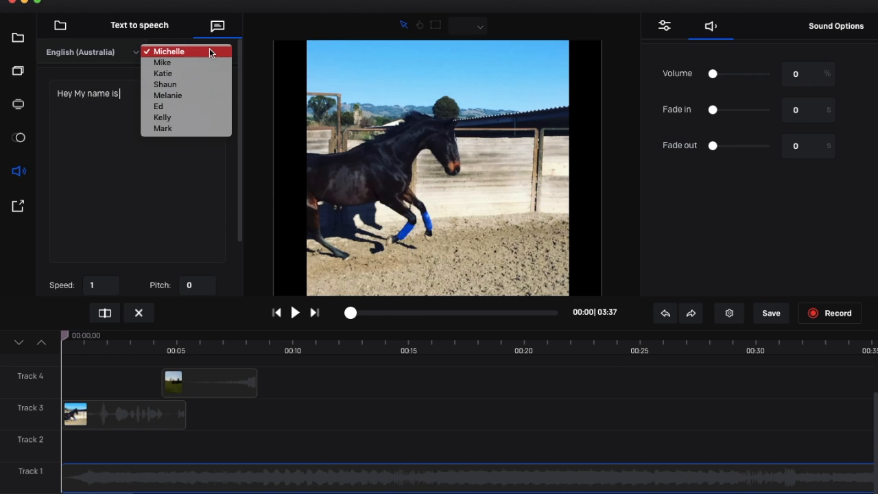
pyautogui.click(179, 85)
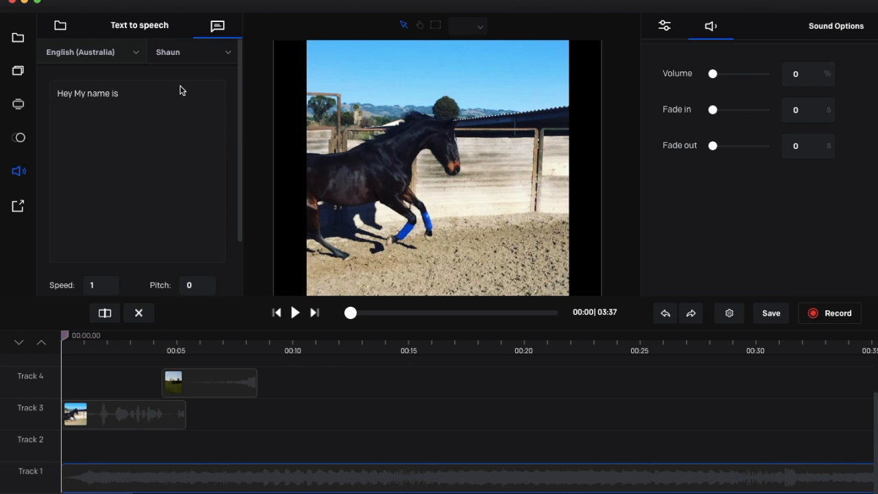
pyautogui.write('shaun')
pyautogui.scroll(-3, 202, 178)
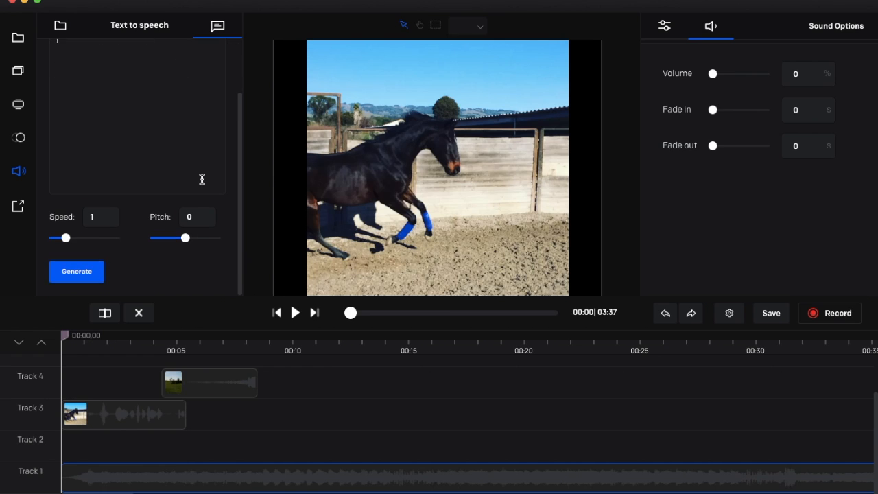
# Generate the text-to-speech voiceover, add it at the start of the timeline and play it back
pyautogui.click(81, 278)
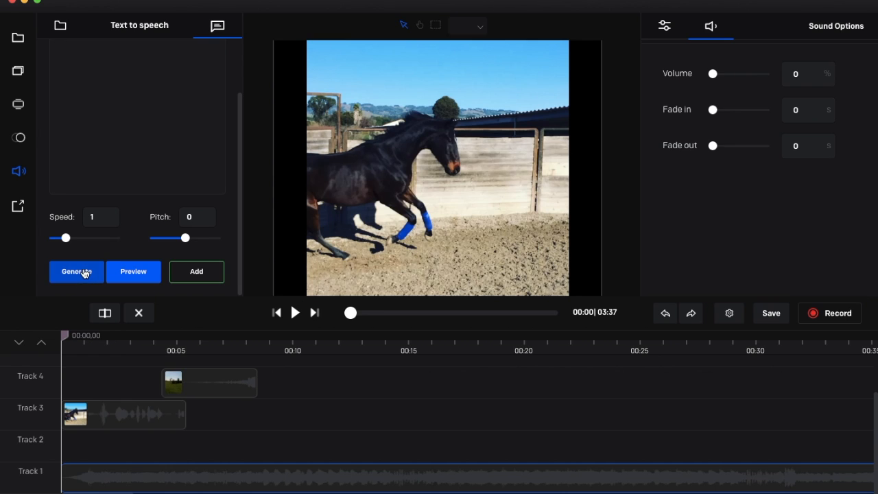
pyautogui.click(192, 274)
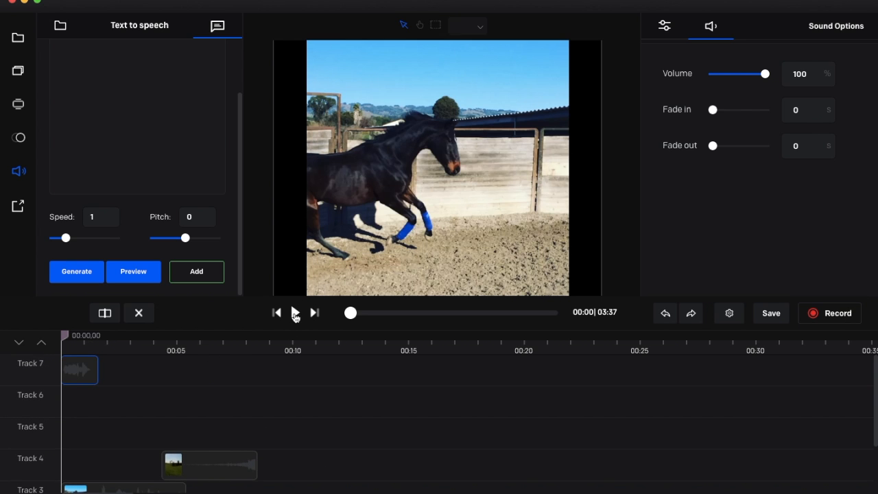
pyautogui.click(295, 314)
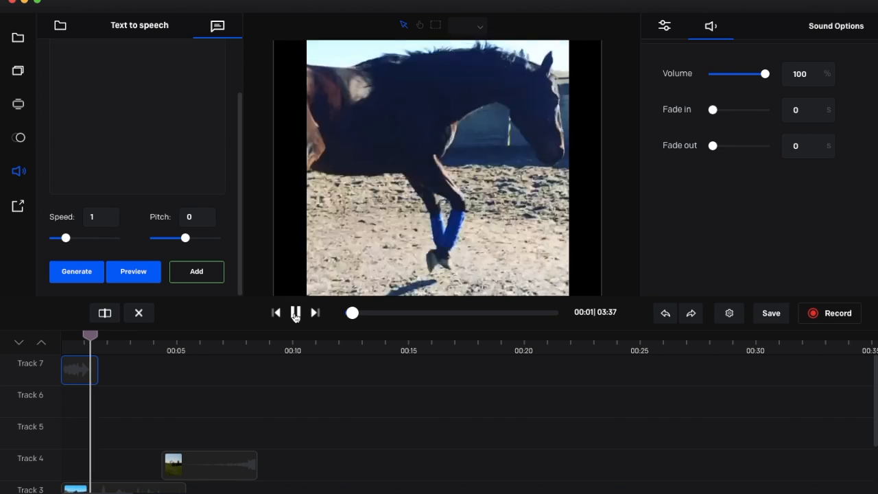
pyautogui.click(296, 313)
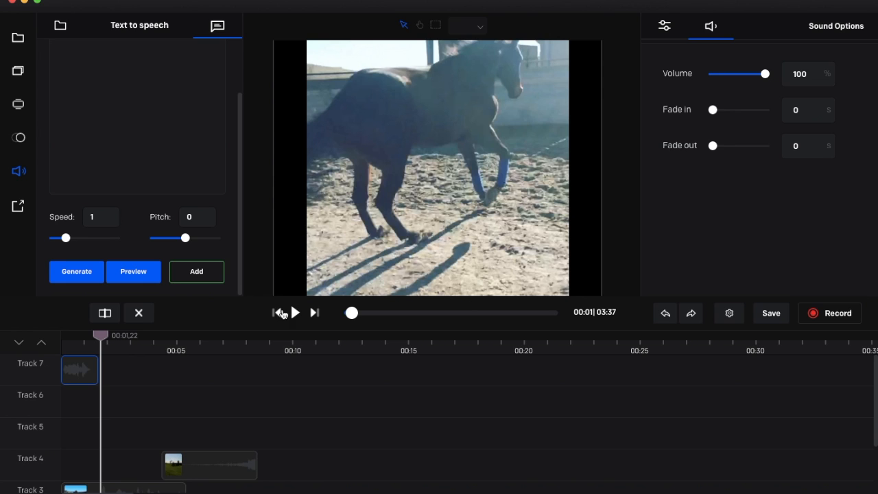
# Delete the generated voiceover clip from Track 7
pyautogui.scroll(2, 169, 108)
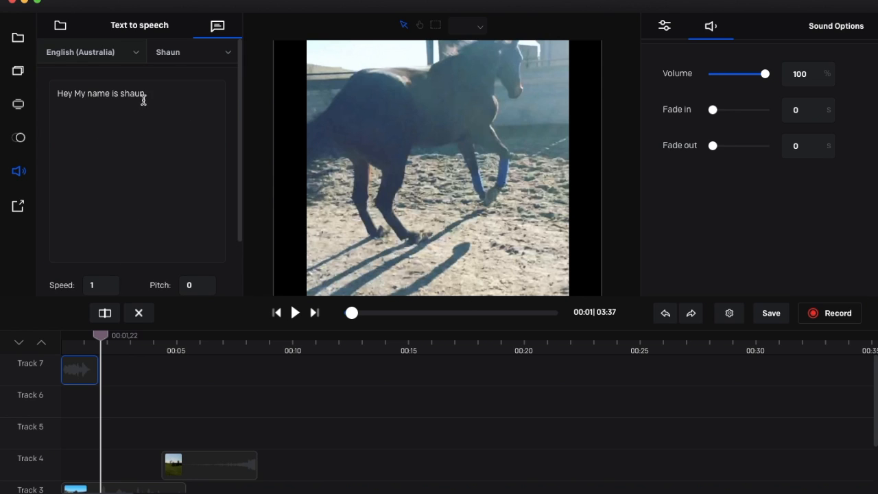
pyautogui.scroll(-2, 151, 206)
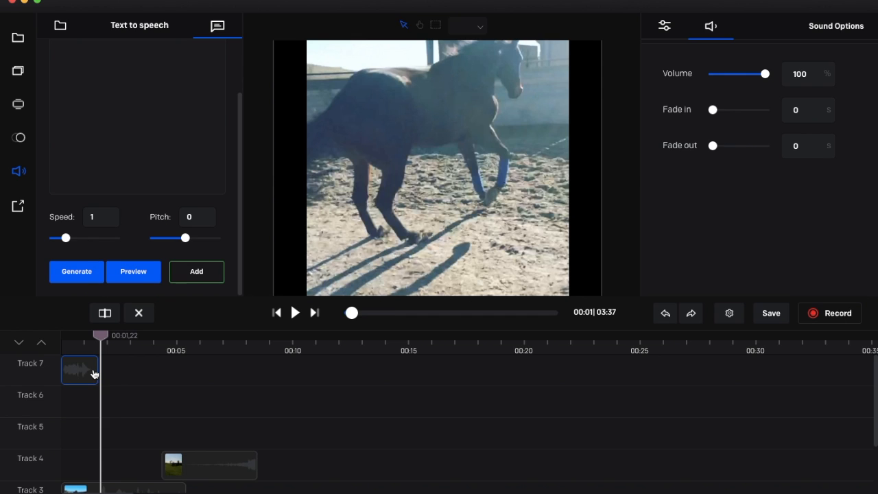
pyautogui.press('Delete')
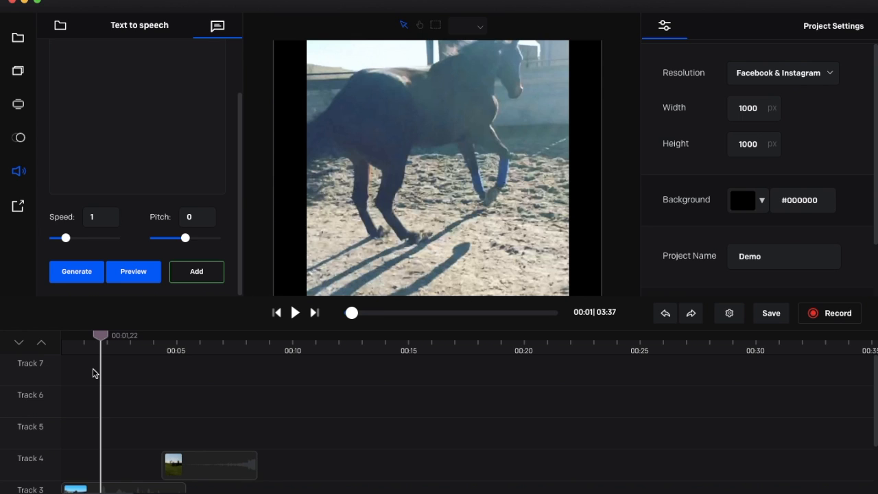
pyautogui.scroll(2, 127, 198)
pyautogui.scroll(-2, 127, 215)
pyautogui.scroll(3, 158, 137)
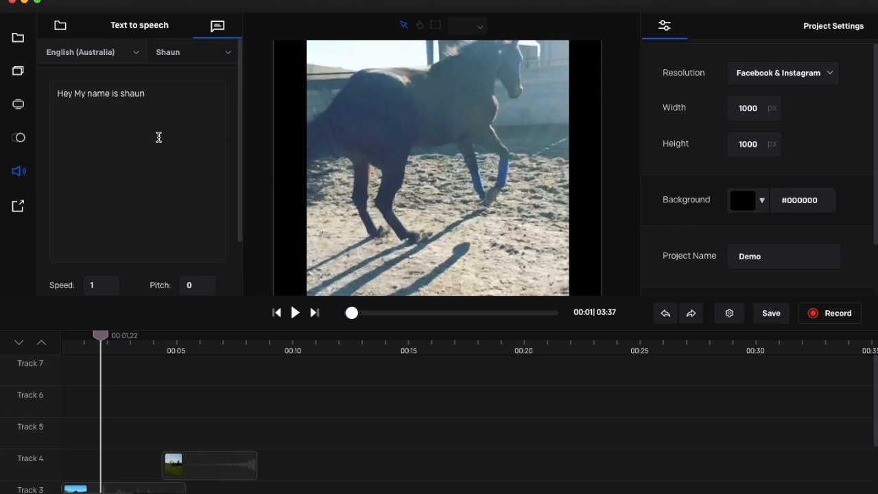
pyautogui.click(139, 54)
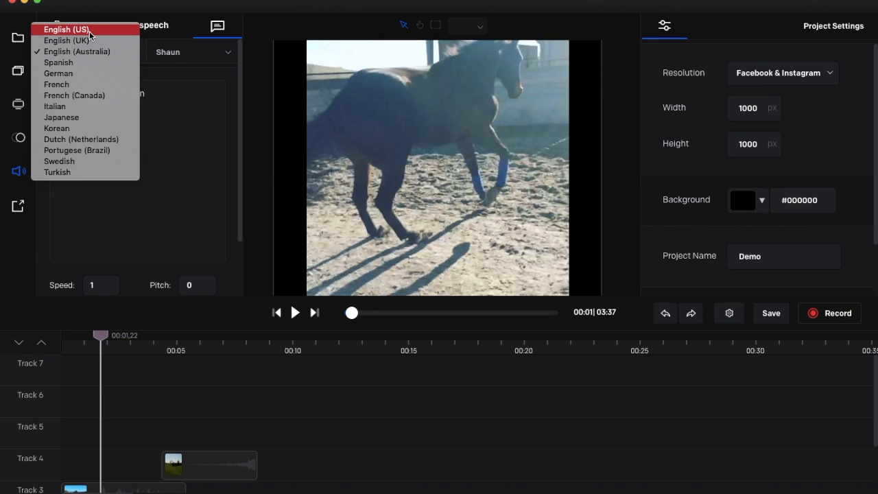
pyautogui.click(185, 93)
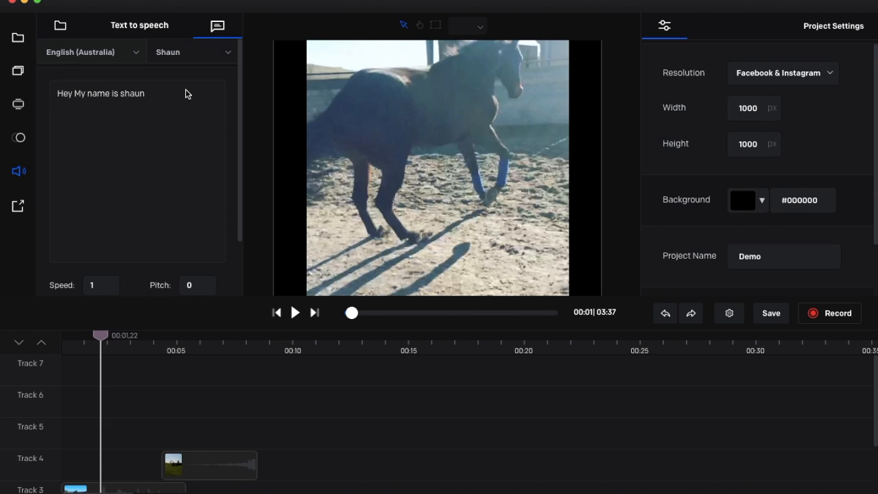
pyautogui.click(152, 96)
# Show the video publishing options and open the export location dialog, cancelling it without saving a file
pyautogui.click(18, 206)
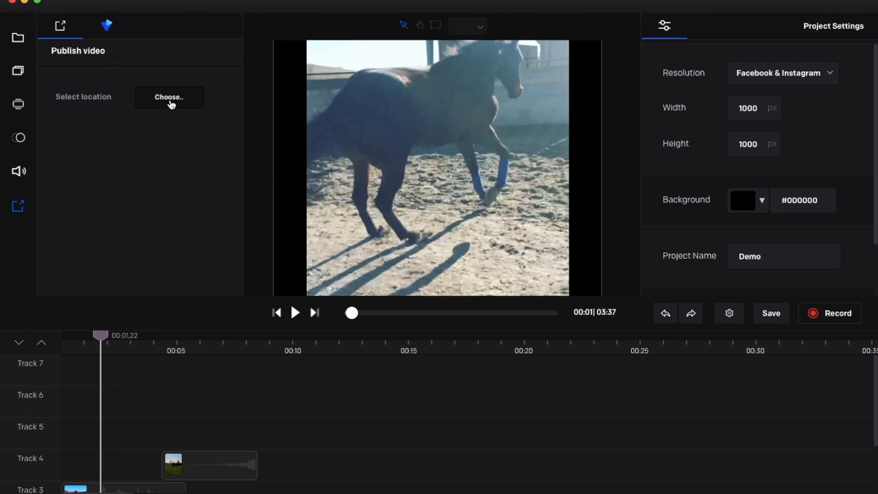
pyautogui.click(108, 30)
pyautogui.click(77, 29)
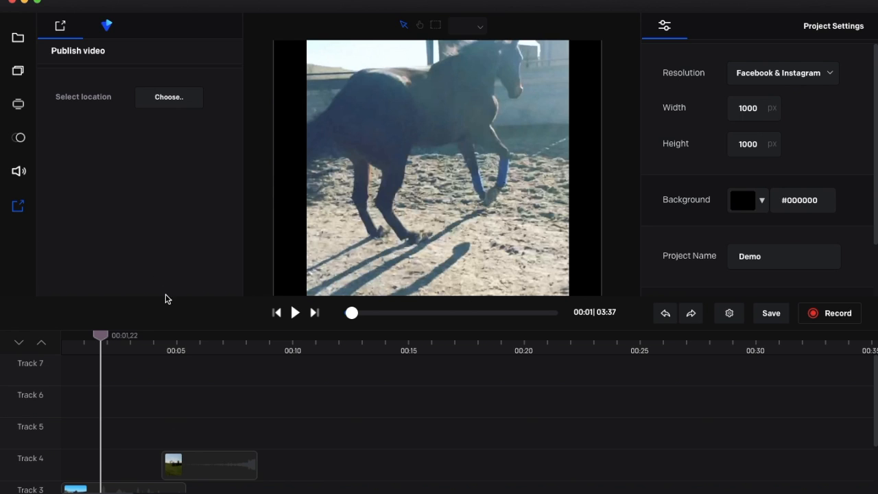
pyautogui.click(171, 104)
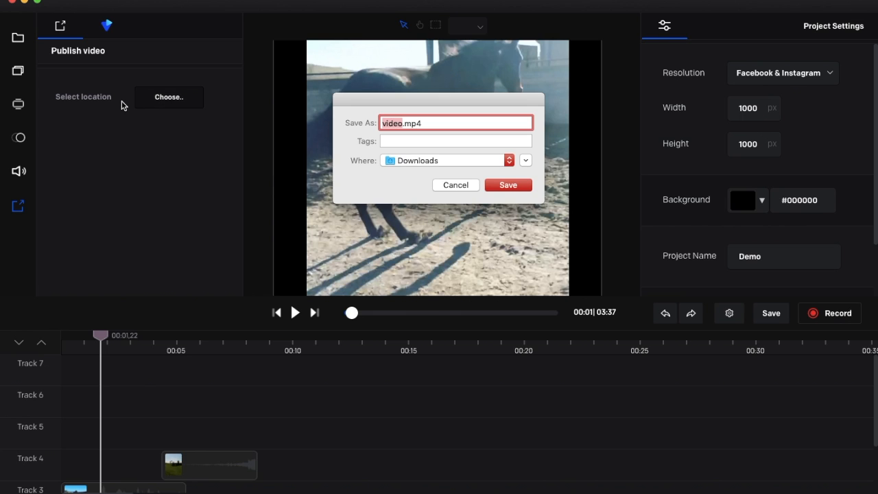
pyautogui.click(454, 184)
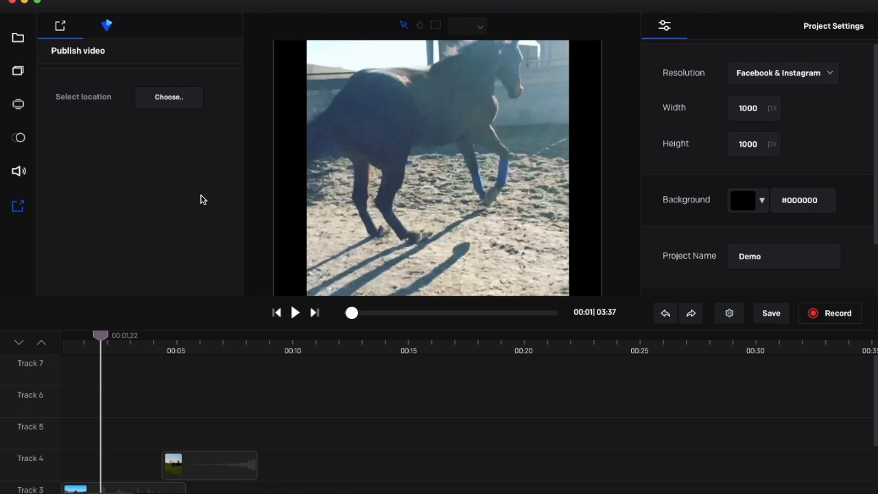